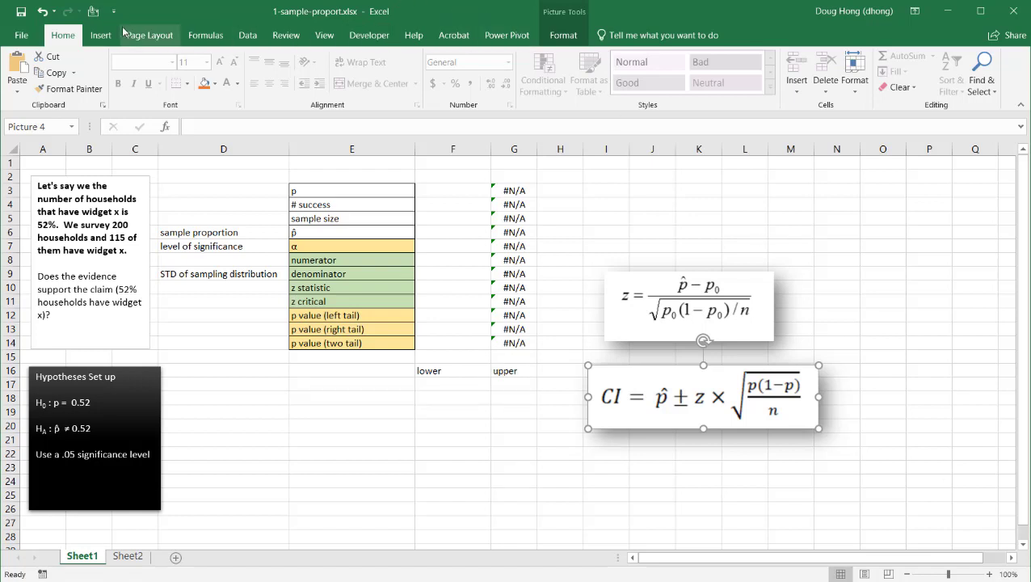
Look through the Data Analysis tools for a one-sample proportion test, from the ANOVA entries to the t-tests and z-test, and close the list
left_click(245, 34)
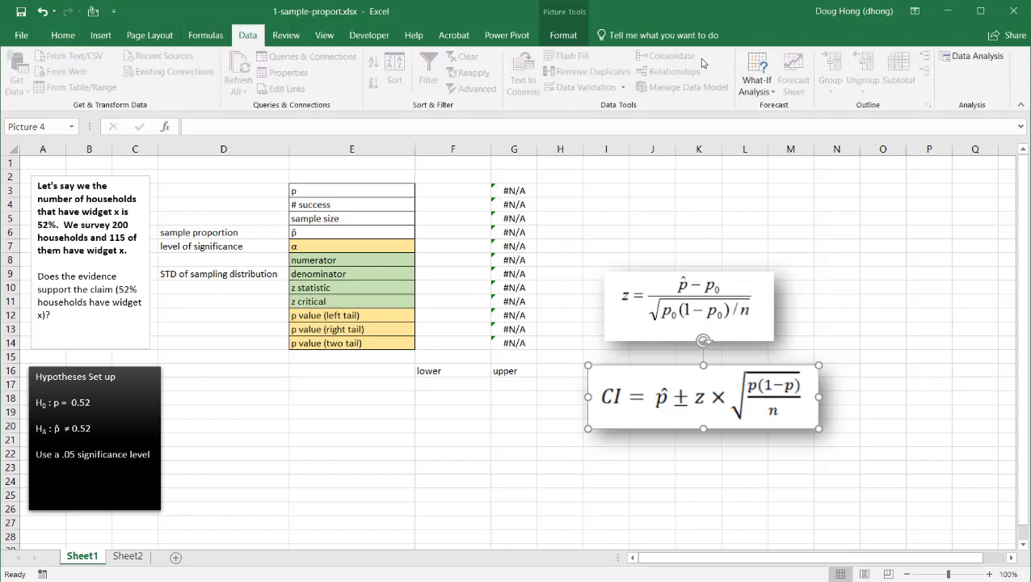
left_click(992, 65)
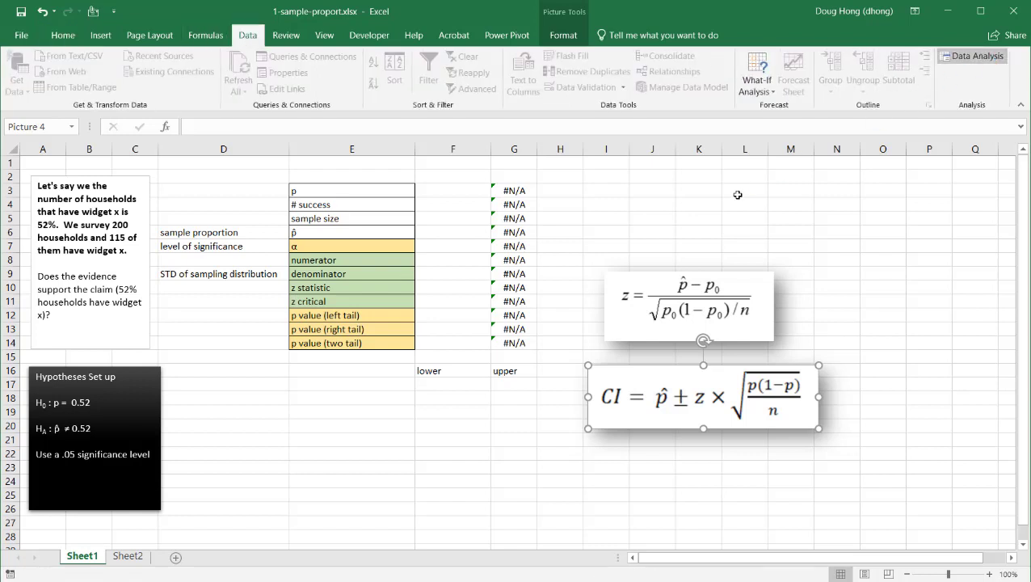
left_click_drag(179, 402, 529, 277)
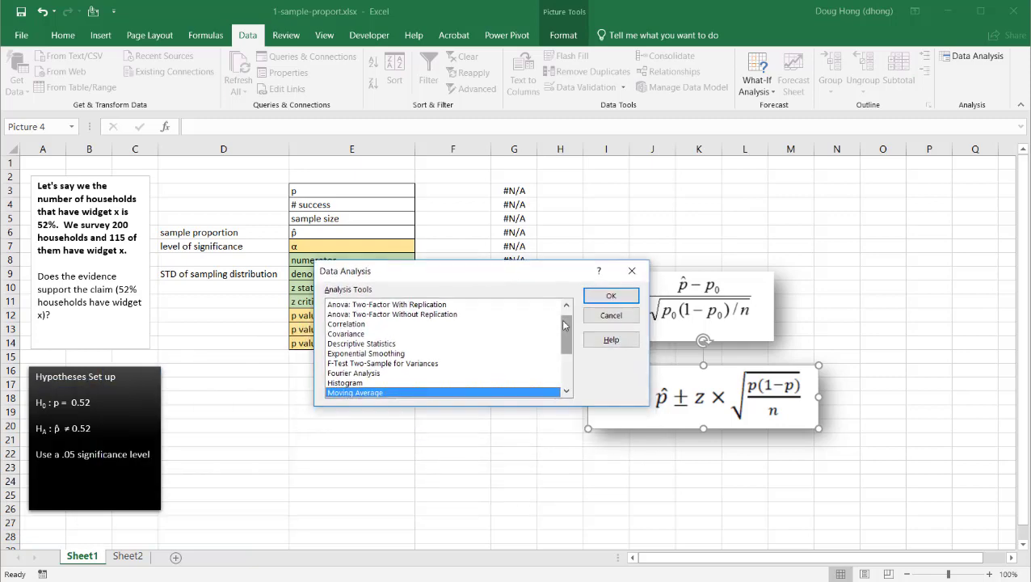
left_click_drag(564, 324, 572, 363)
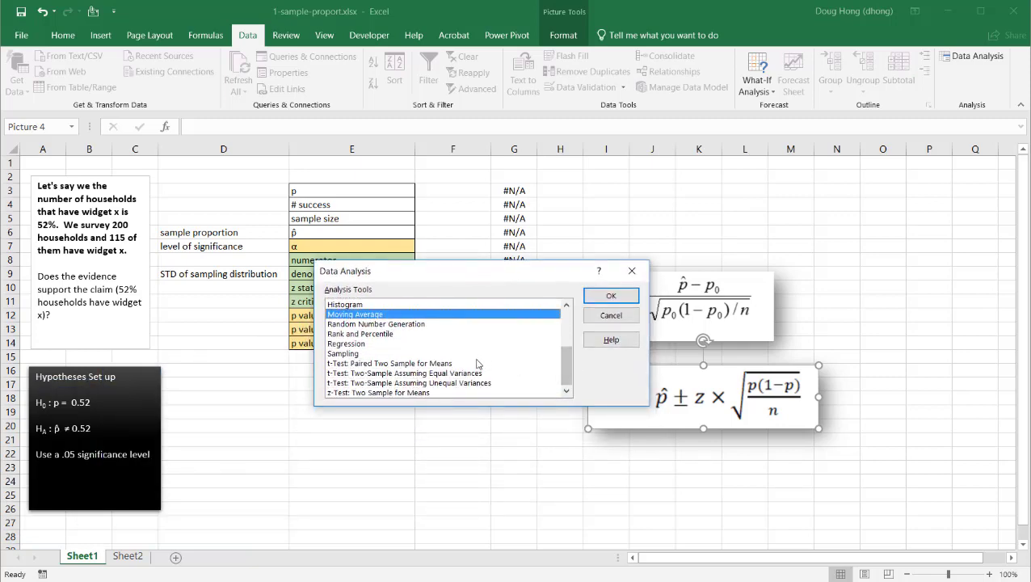
left_click(441, 364)
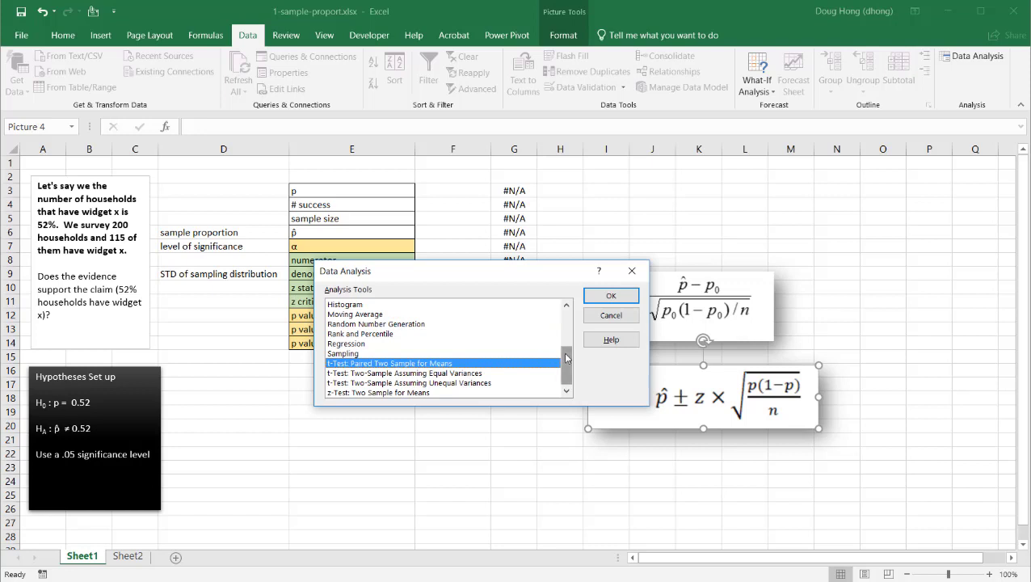
left_click_drag(566, 357, 568, 321)
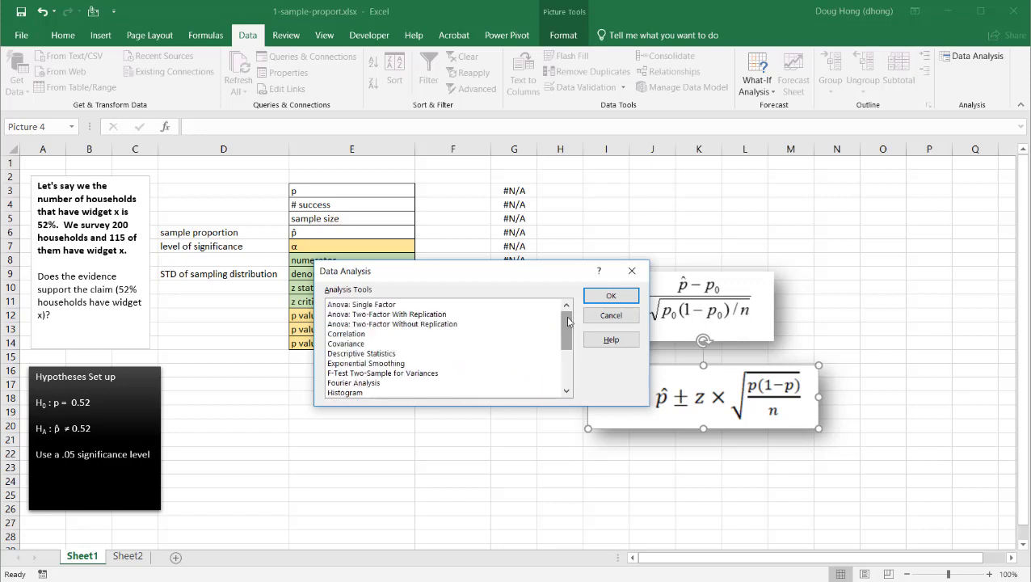
left_click(632, 273)
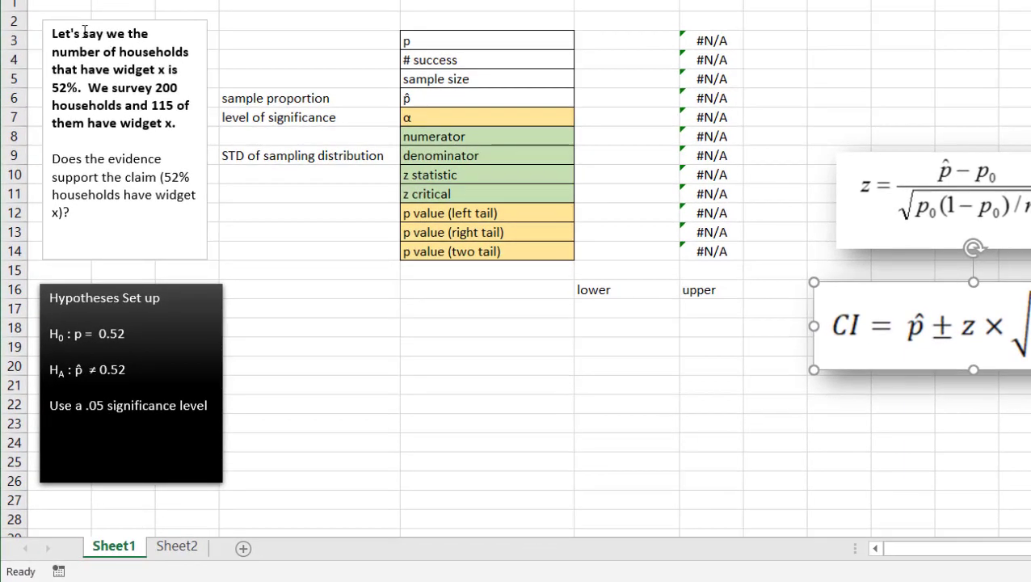
Enter the claimed population proportion p as 0.52 in cell F3
left_click(323, 340)
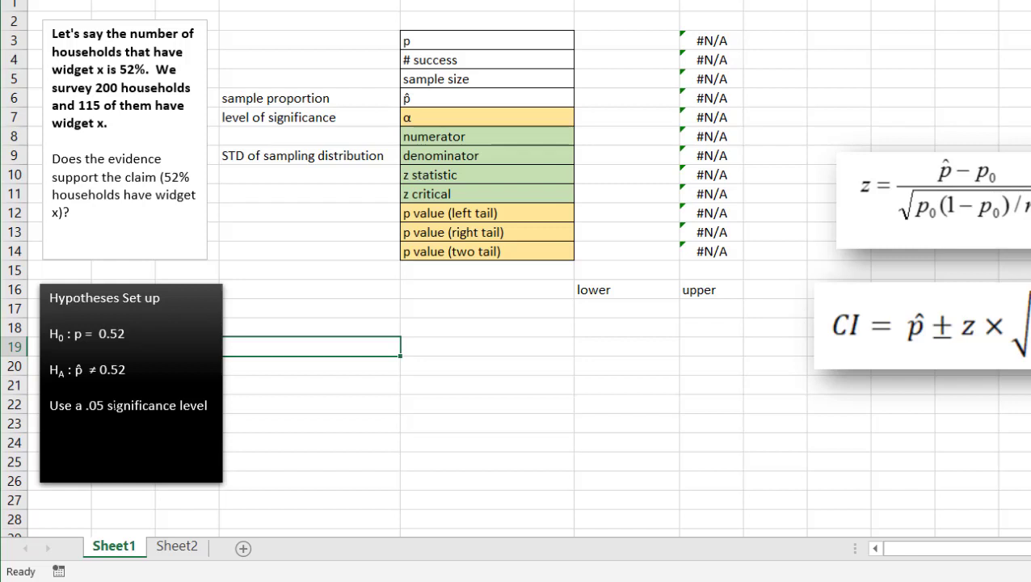
left_click(603, 39)
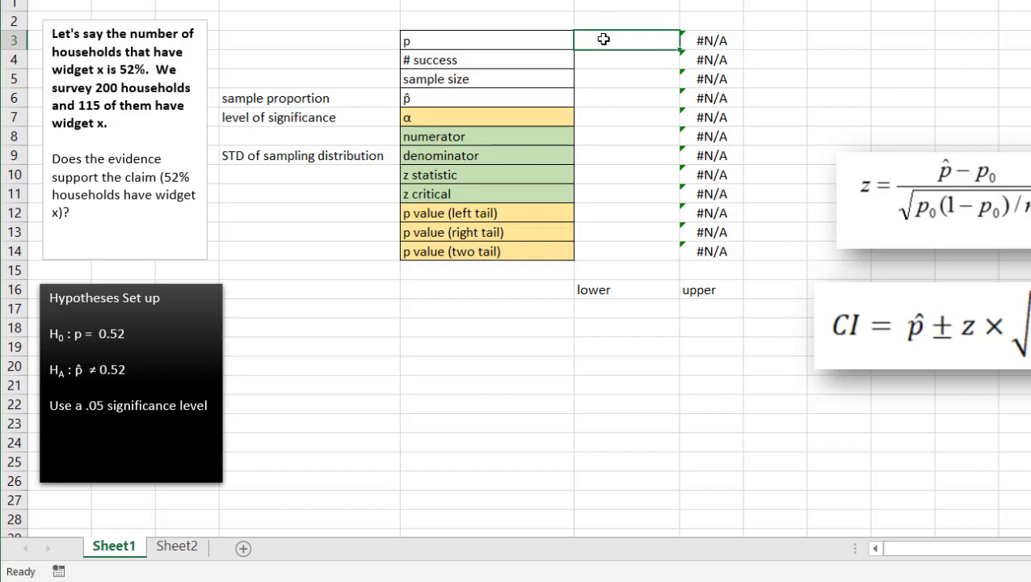
left_click(701, 40)
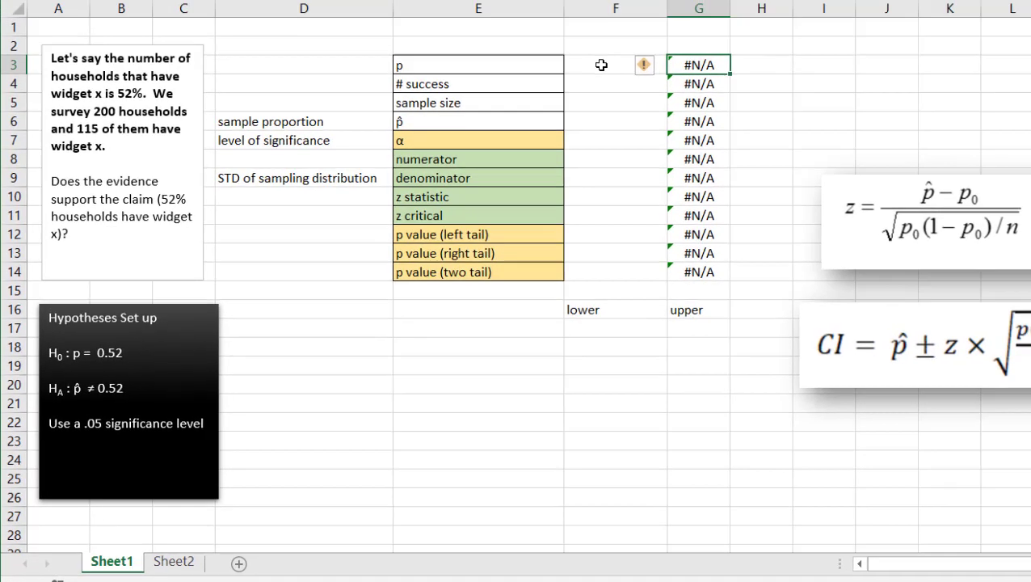
left_click(611, 40)
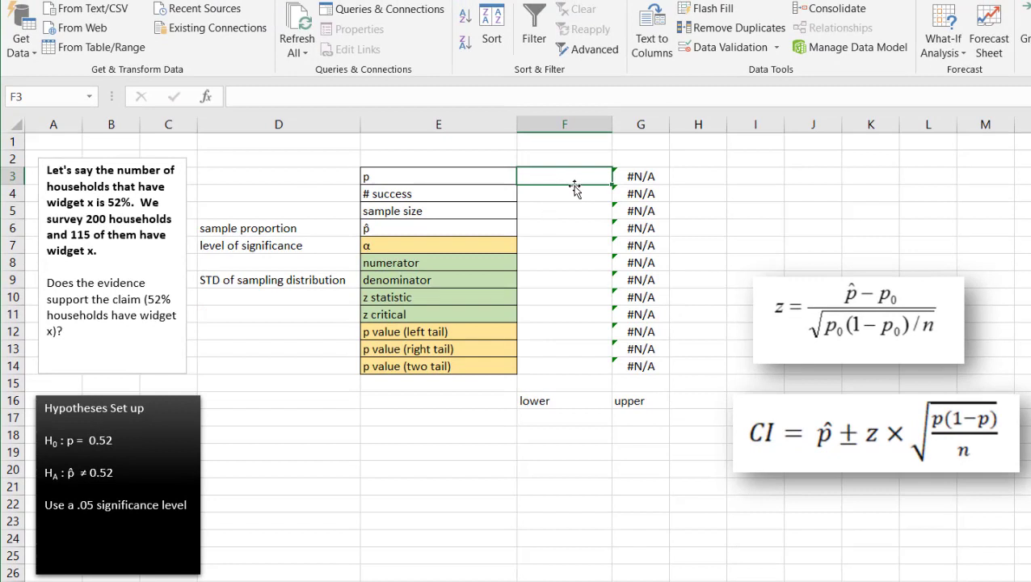
type("0")
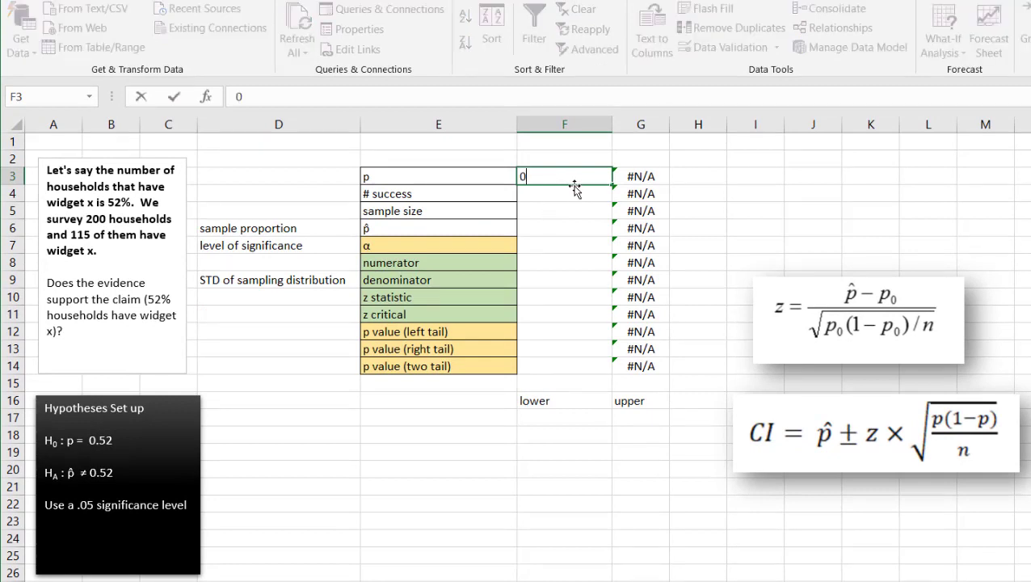
type(".52")
key("Return")
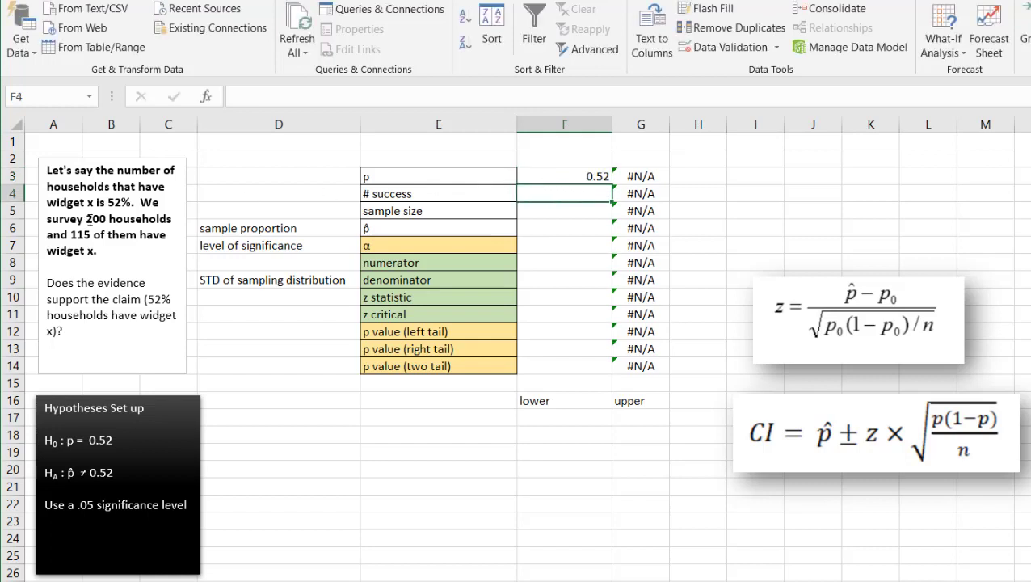
Enter 115 as the number of successes in F4 and 200 as the sample size in F5
type("115")
key("Return")
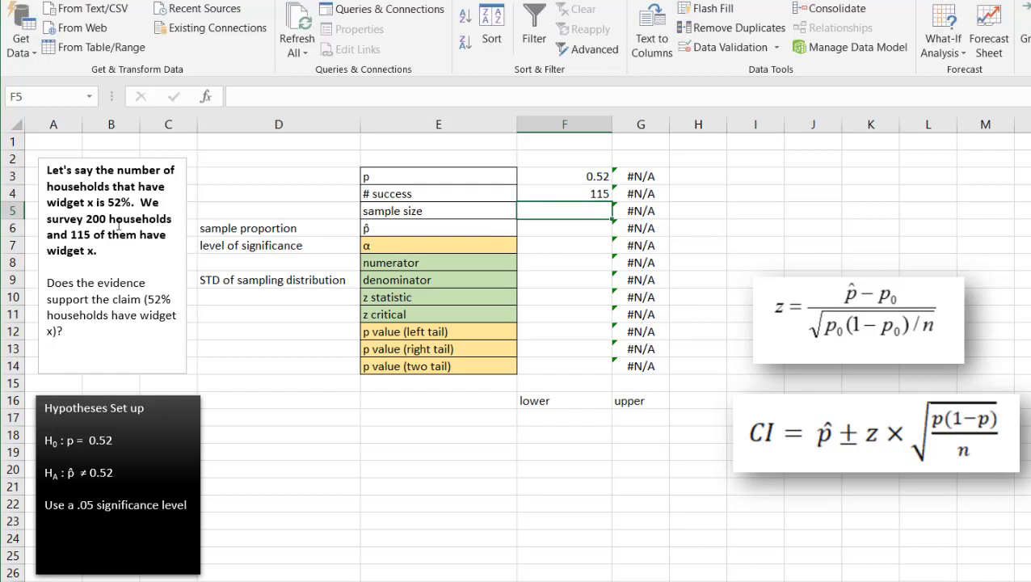
type("200")
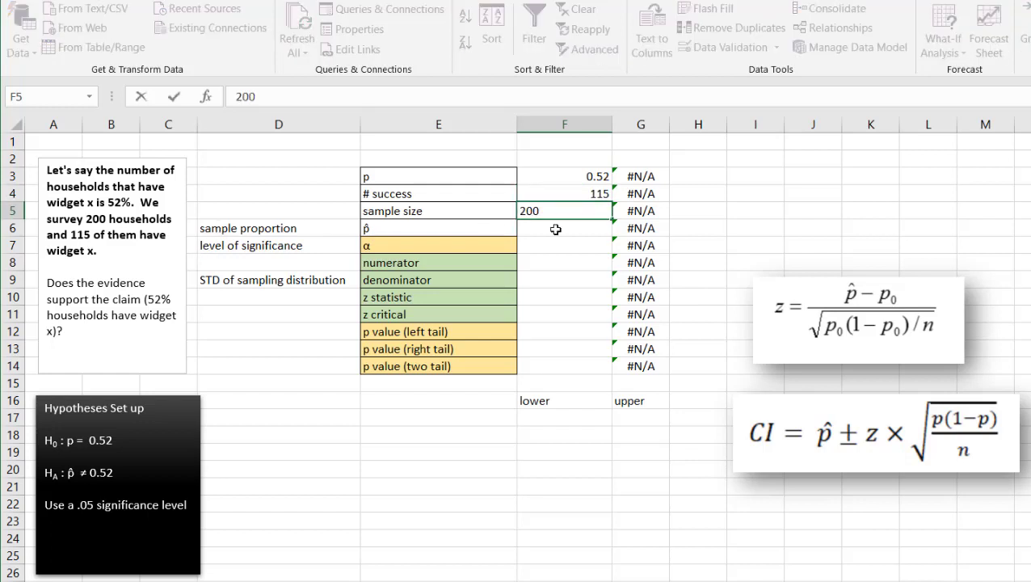
key("Return")
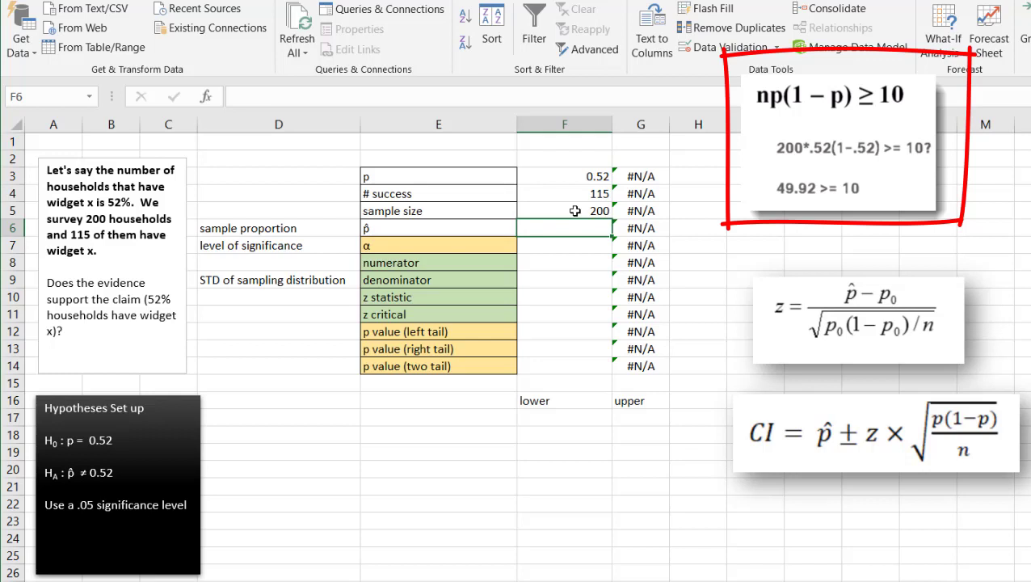
Calculate the sample proportion p̂ in F6 by dividing successes by sample size with =F4/F5
left_click(574, 211)
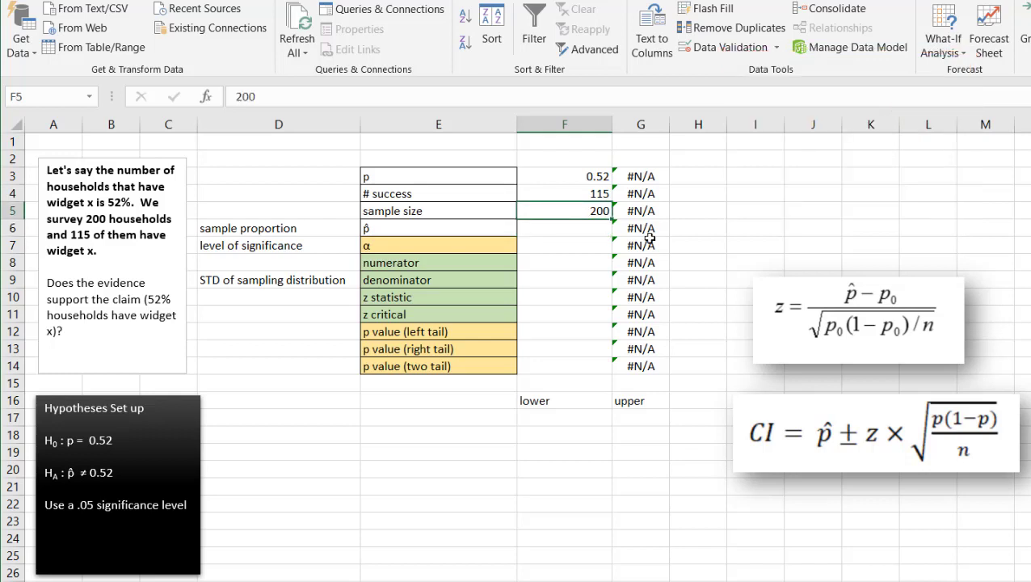
left_click(578, 233)
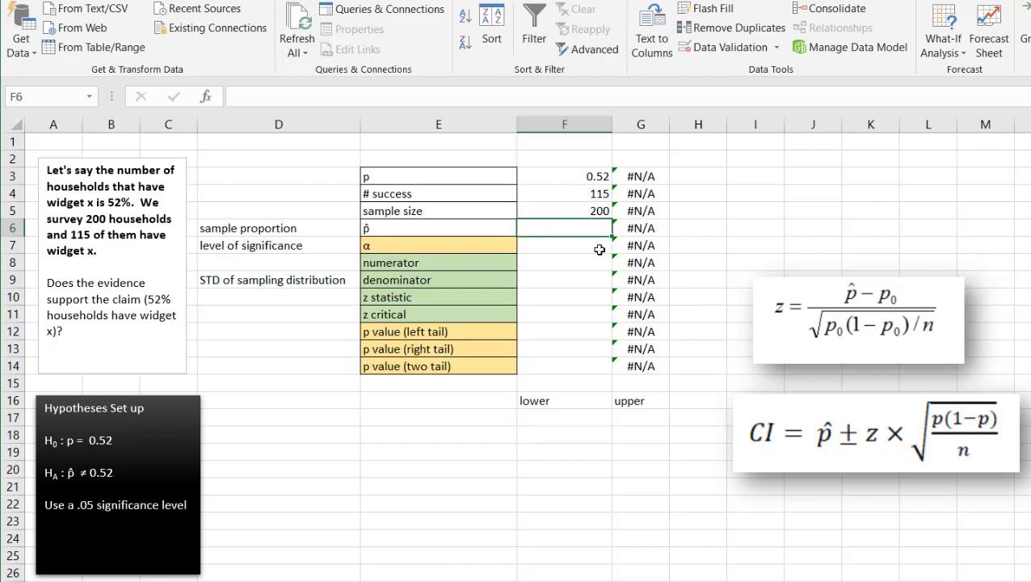
type("=")
left_click(551, 199)
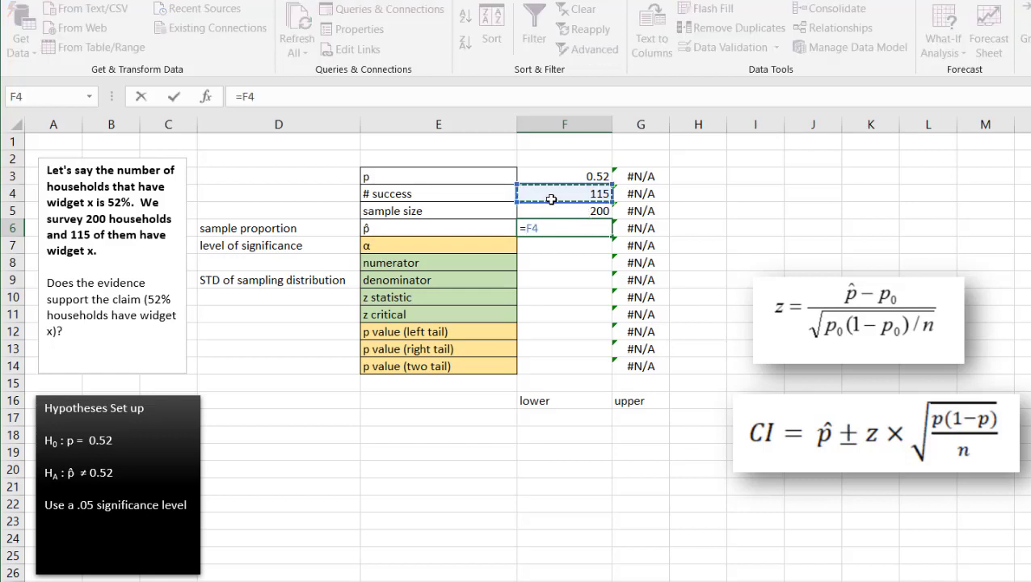
type("/")
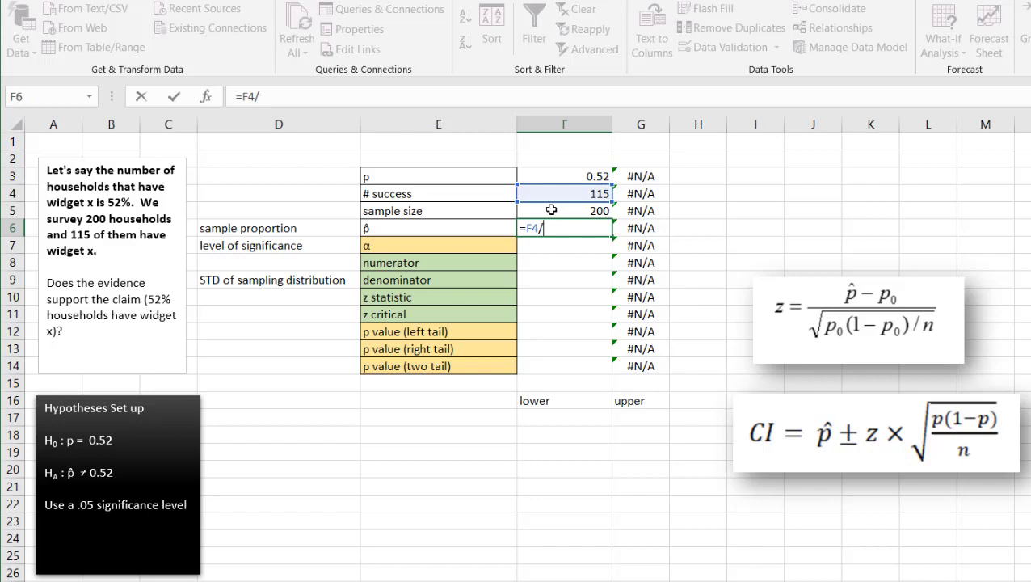
left_click(551, 210)
key("Return")
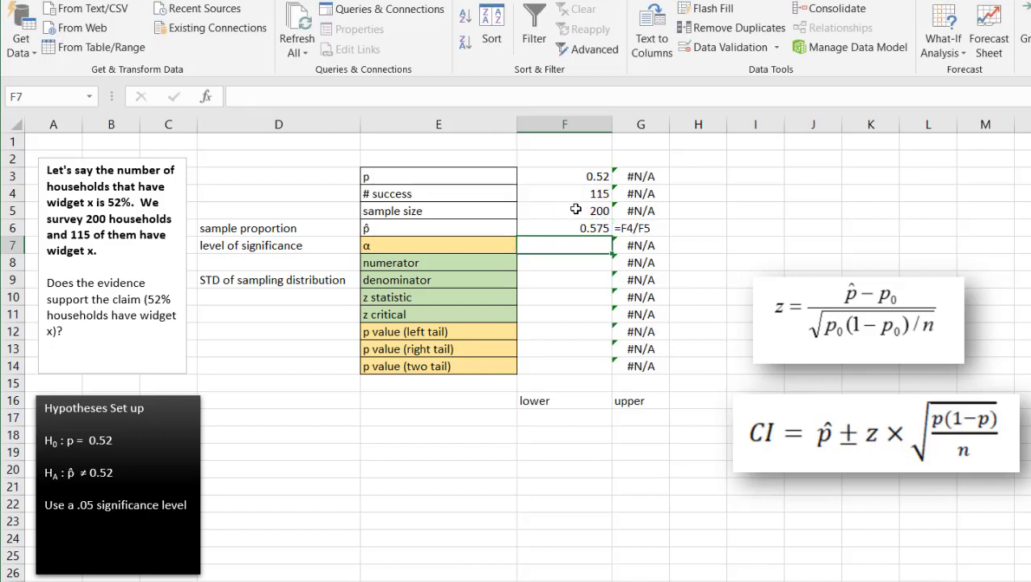
left_click(659, 179)
left_click(565, 173)
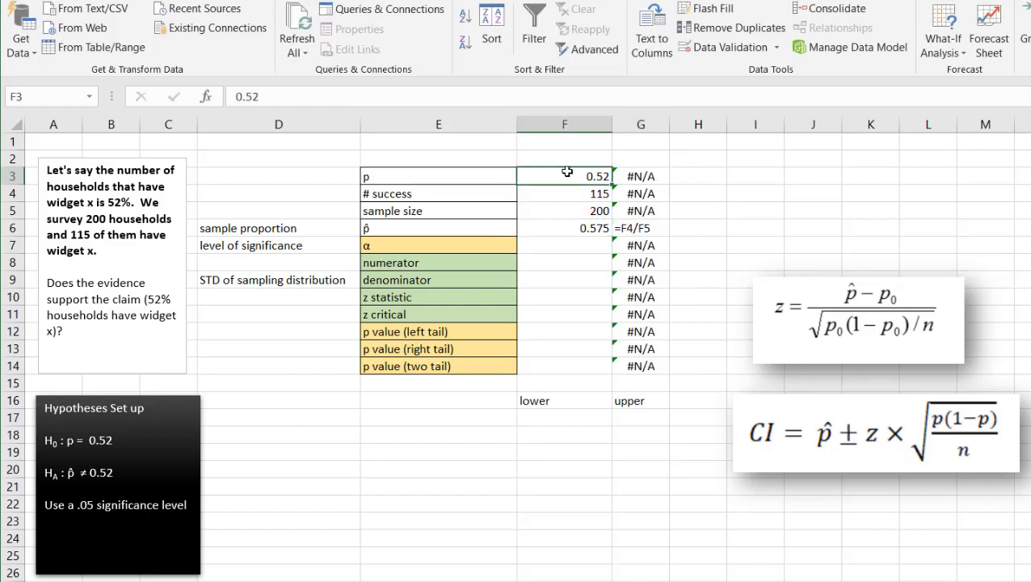
left_click(621, 228)
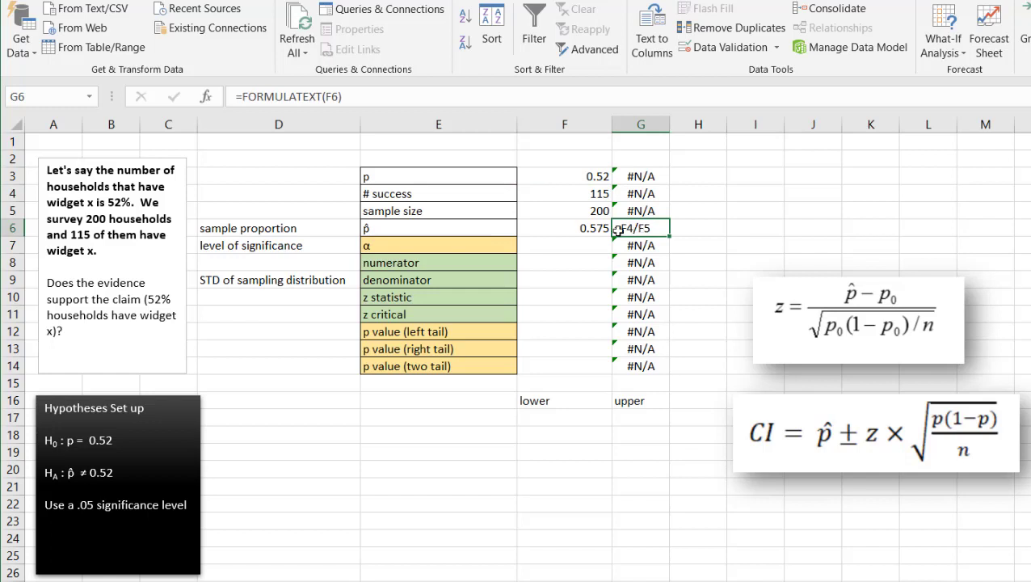
Enter the level of significance α as .05 in cell F7
left_click(570, 243)
type(".0")
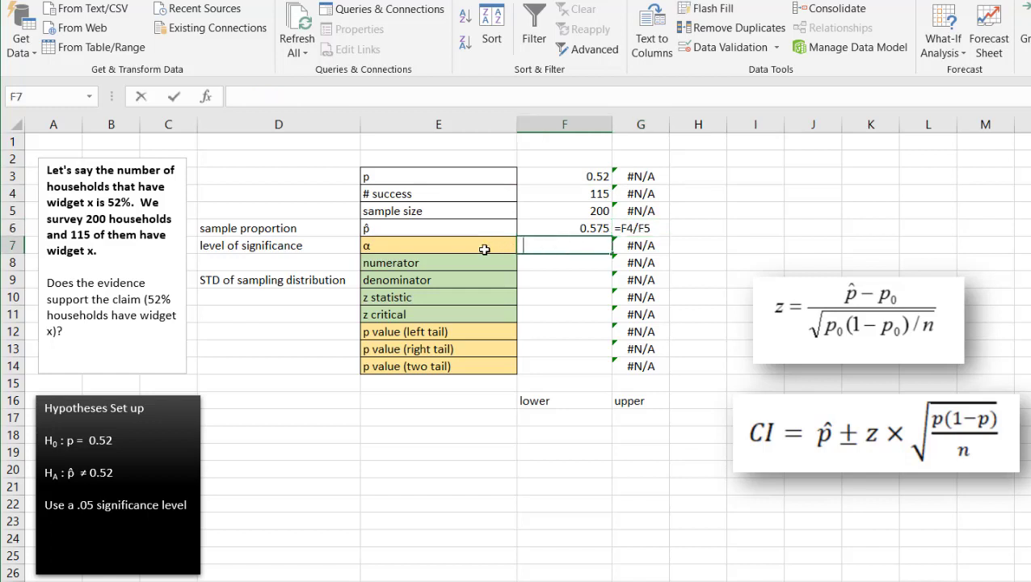
type("5")
key("Return")
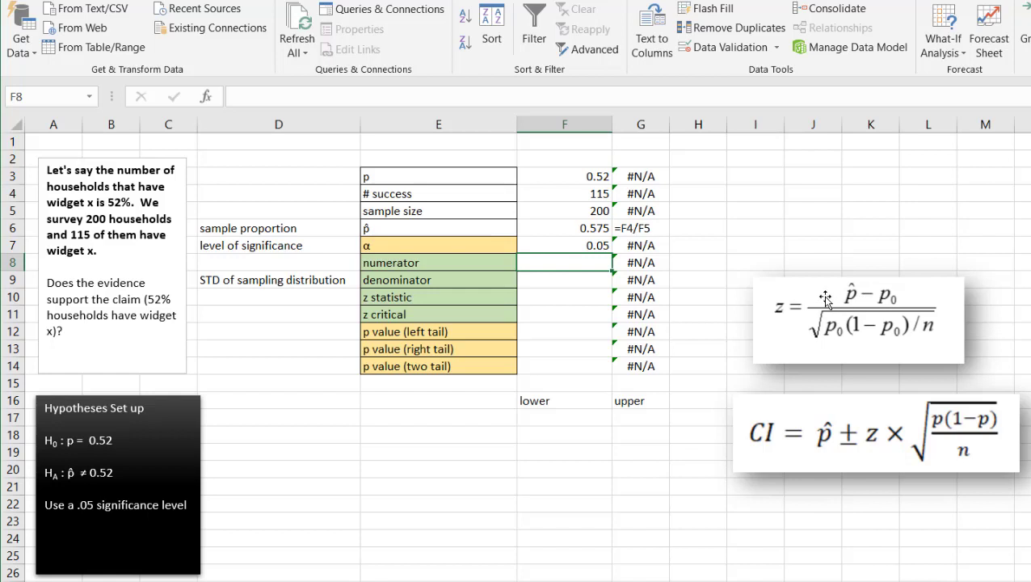
Calculate the z-test numerator in F8 as the sample proportion minus p, using =F6-F3
type("=")
left_click(573, 230)
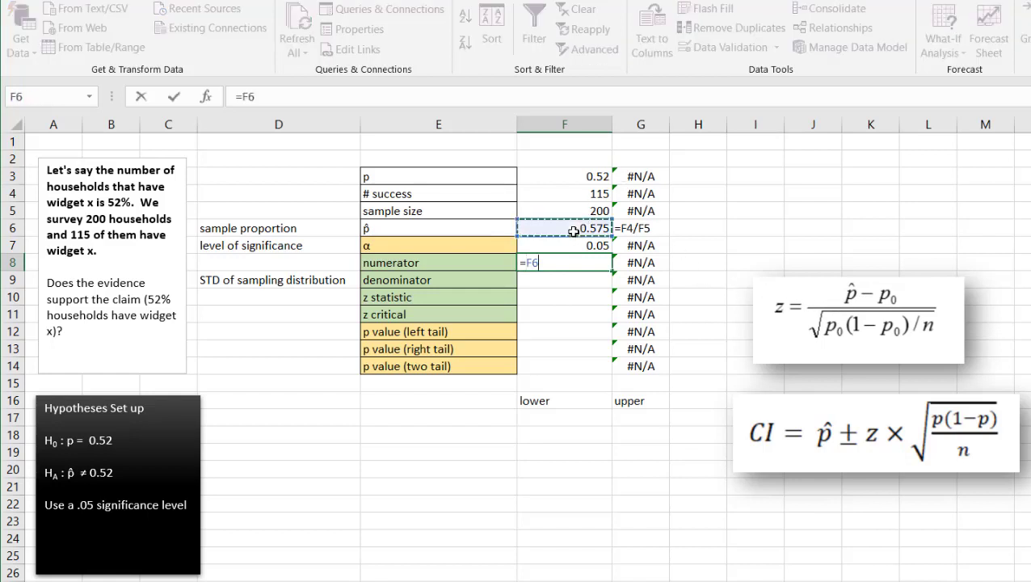
type("-")
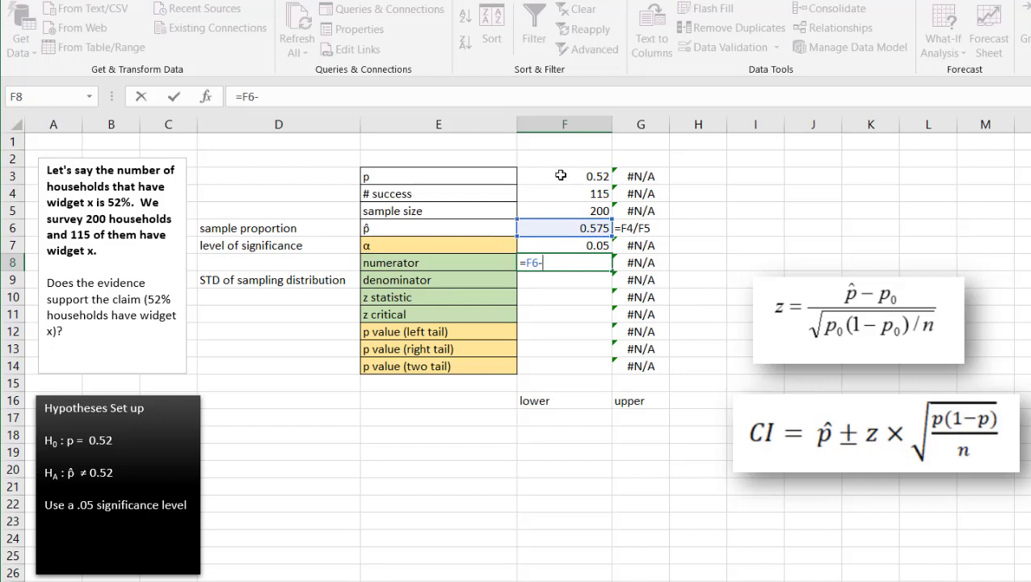
left_click(560, 176)
key("Return")
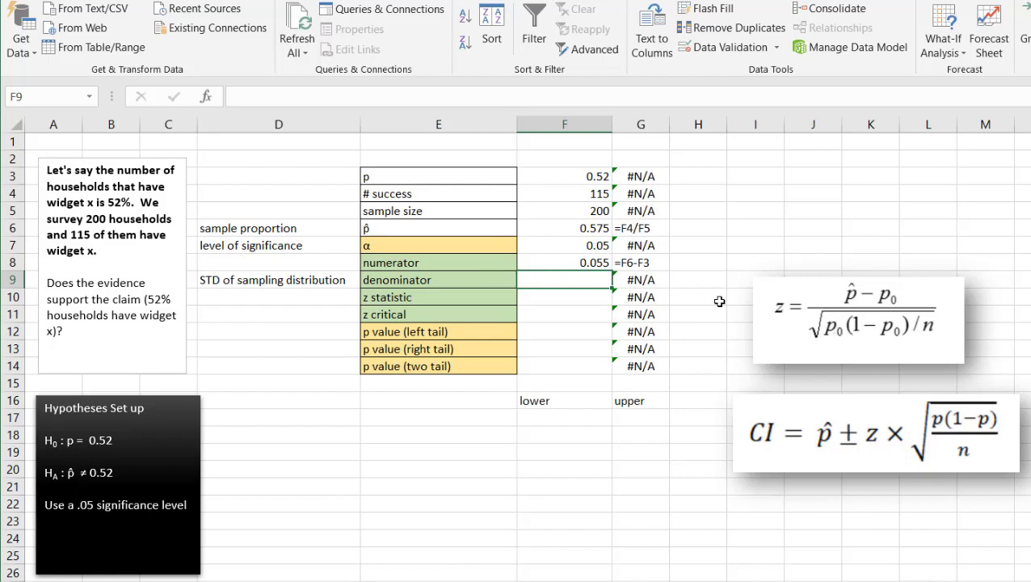
Calculate the denominator, the standard deviation of the sampling distribution, in F9 with =SQRT(F3*(1-F3)/F5)
type("=sqrt")
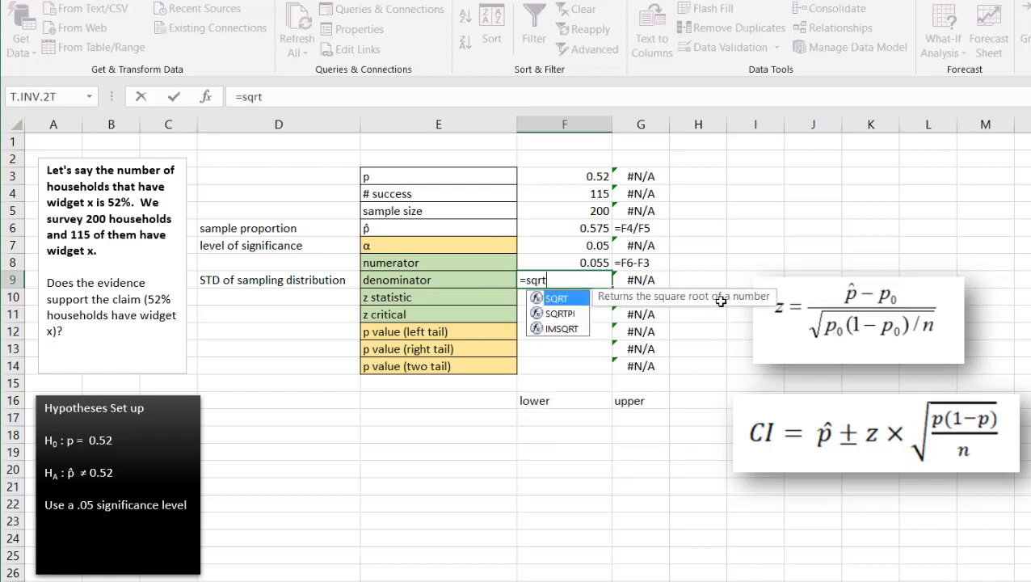
type("(")
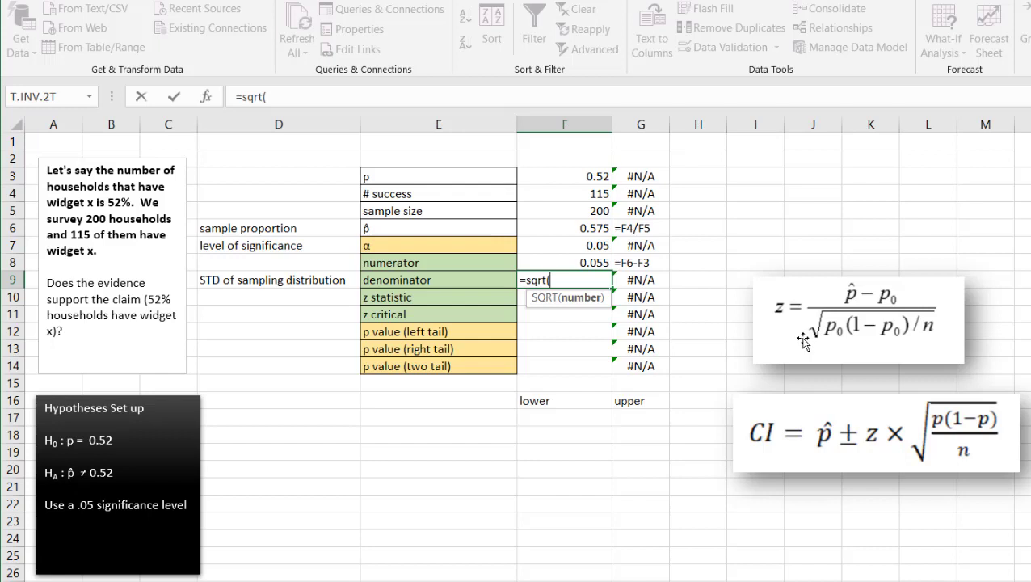
left_click(582, 175)
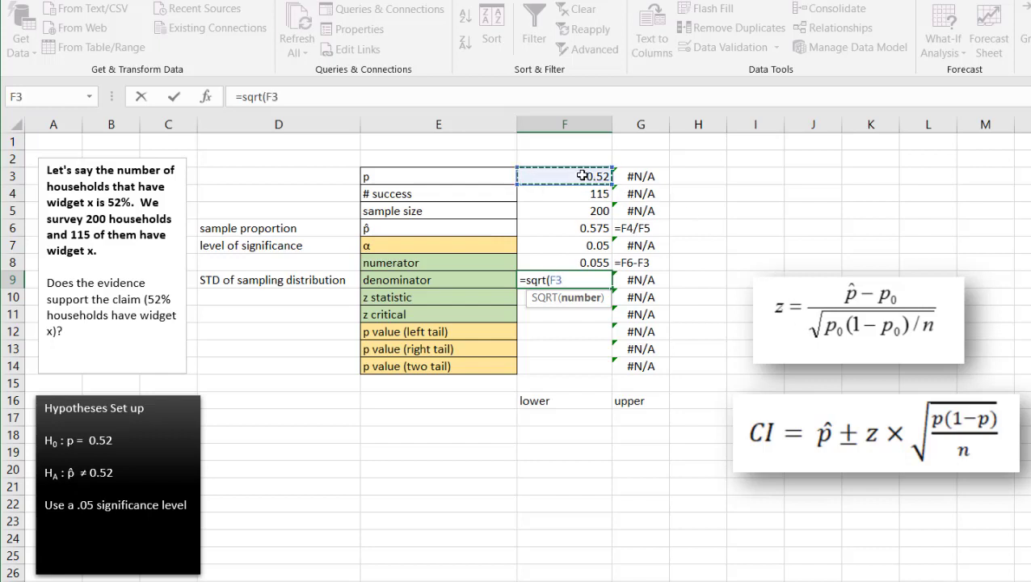
type("*(1-")
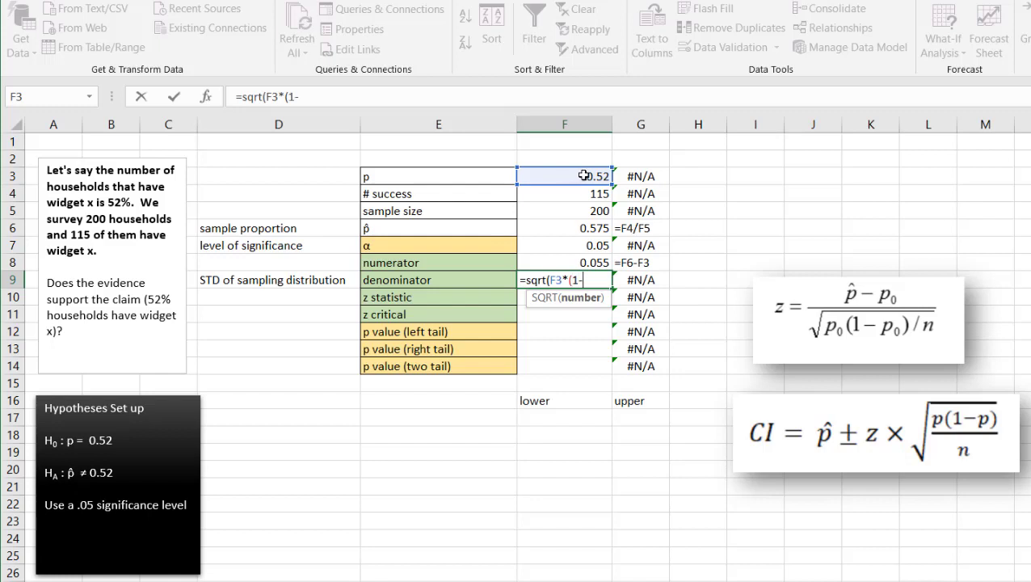
left_click(583, 175)
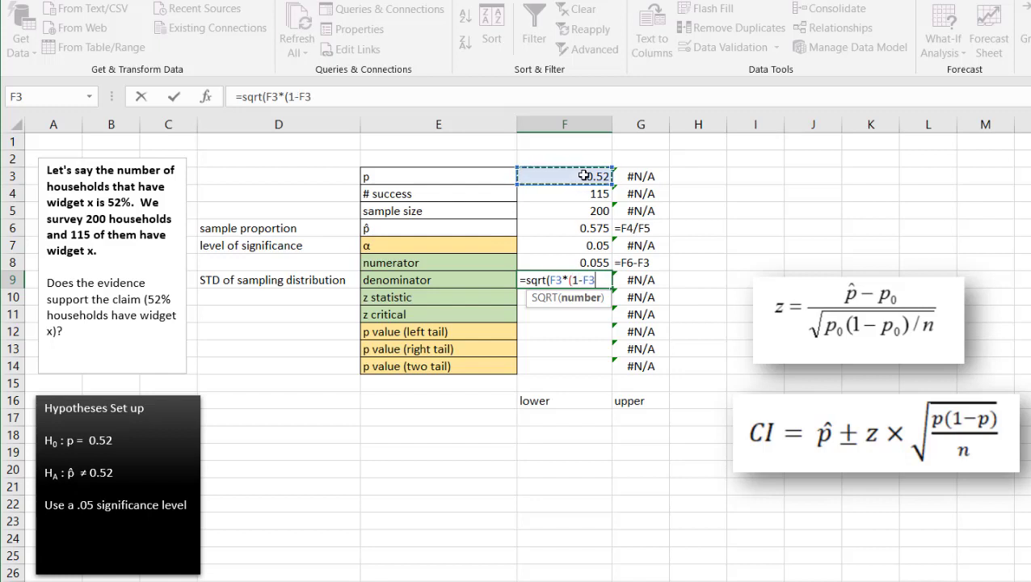
type(")/")
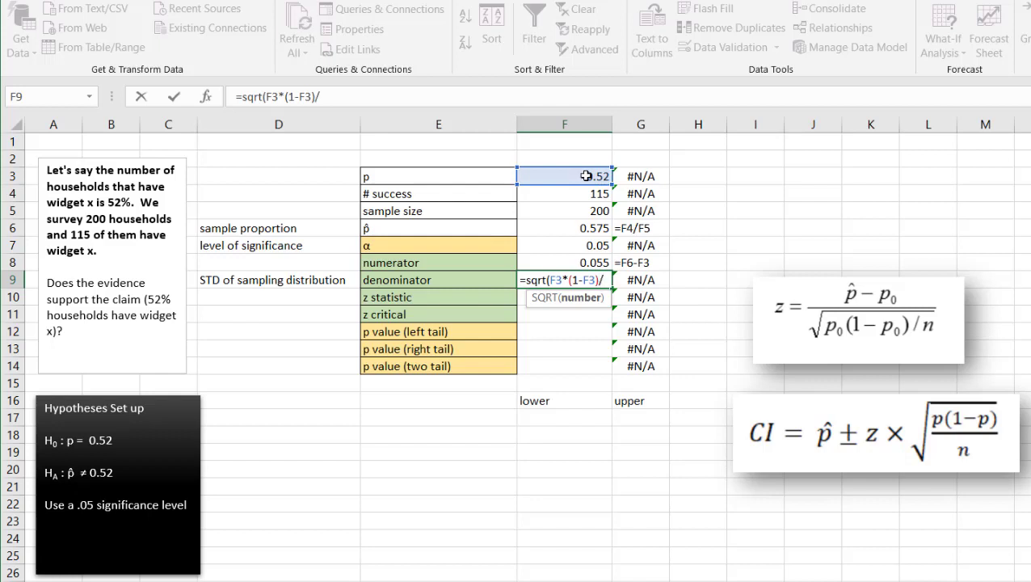
left_click(576, 212)
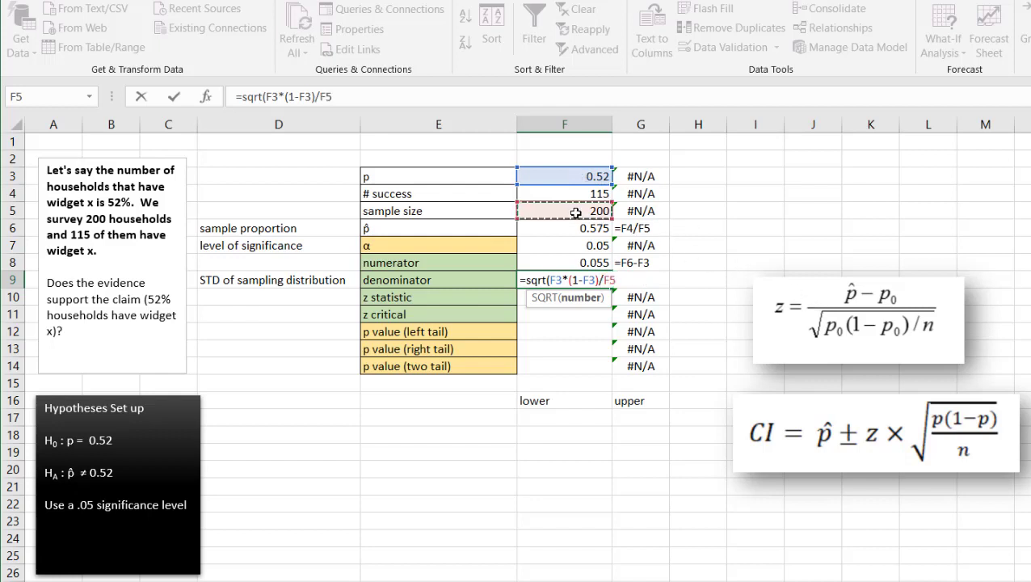
type(")")
key("Return")
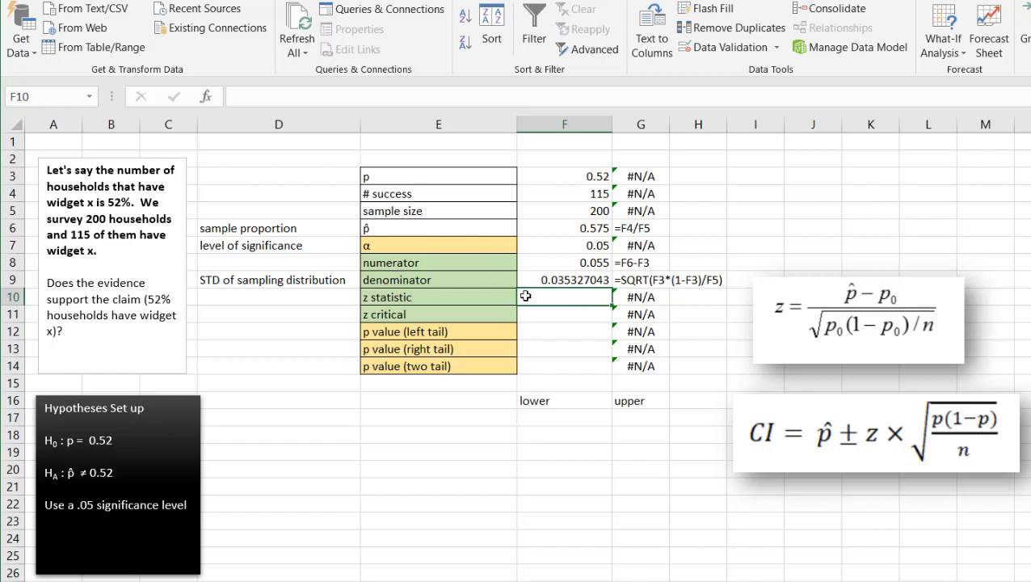
Enter a z statistic formula in F10 that divides the numerator by cell F7, =F8/F7
type("=")
left_click(566, 262)
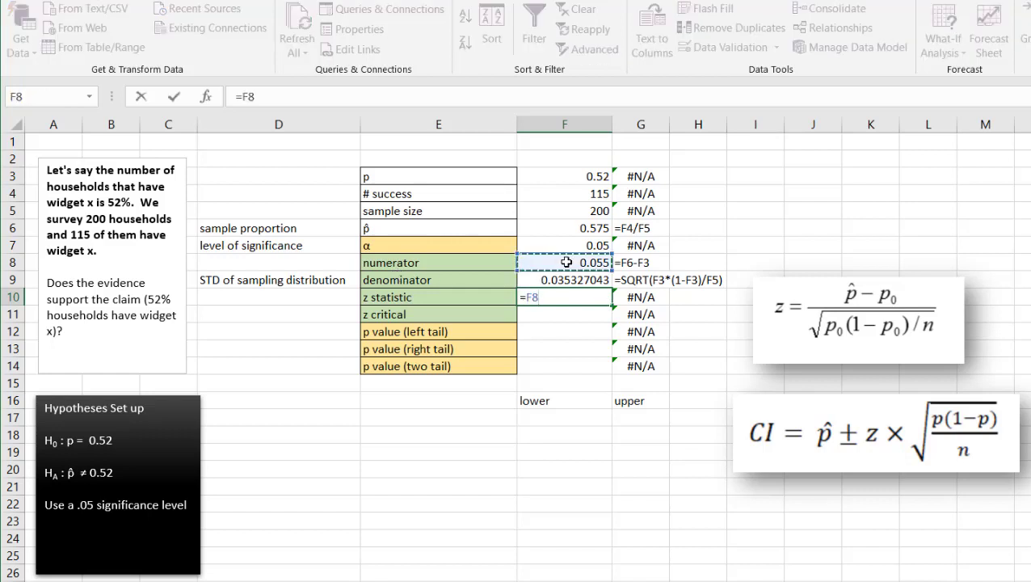
type("/")
left_click(576, 246)
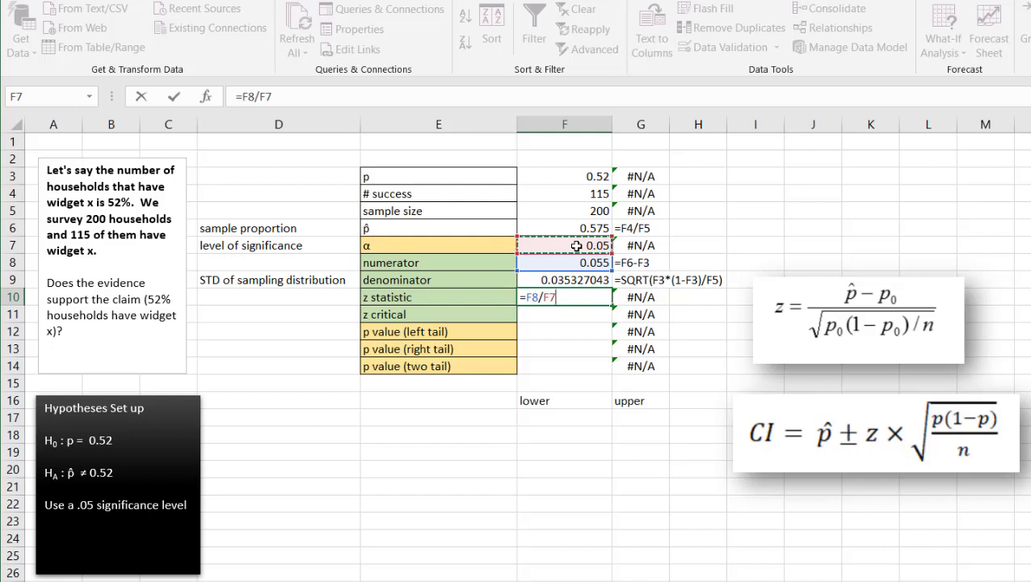
key("Return")
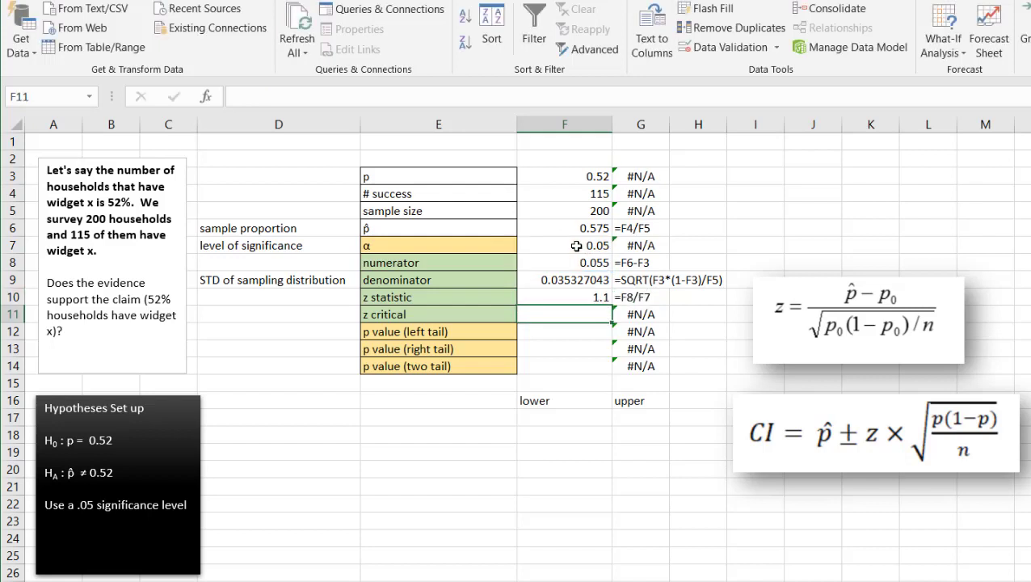
Correct the z statistic formula in F10 to divide by the denominator in F9, giving =F8/F9
left_click(567, 295)
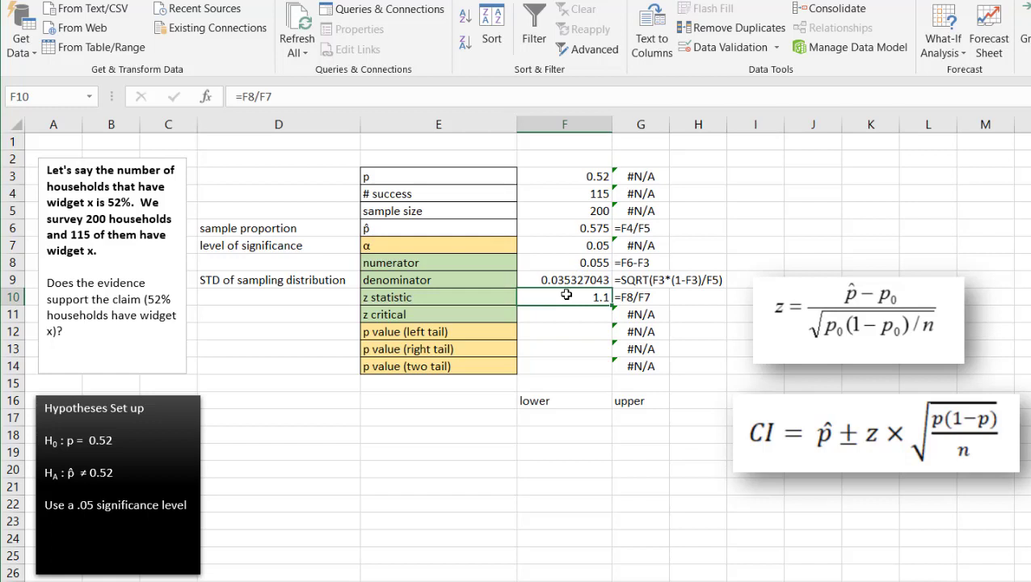
key("F2")
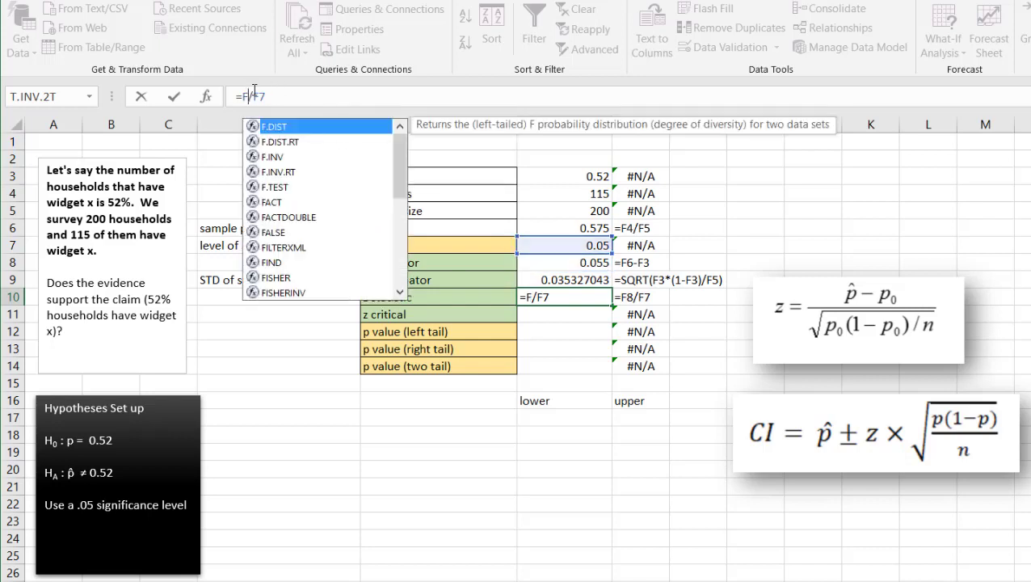
left_click(283, 96)
key("BackSpace")
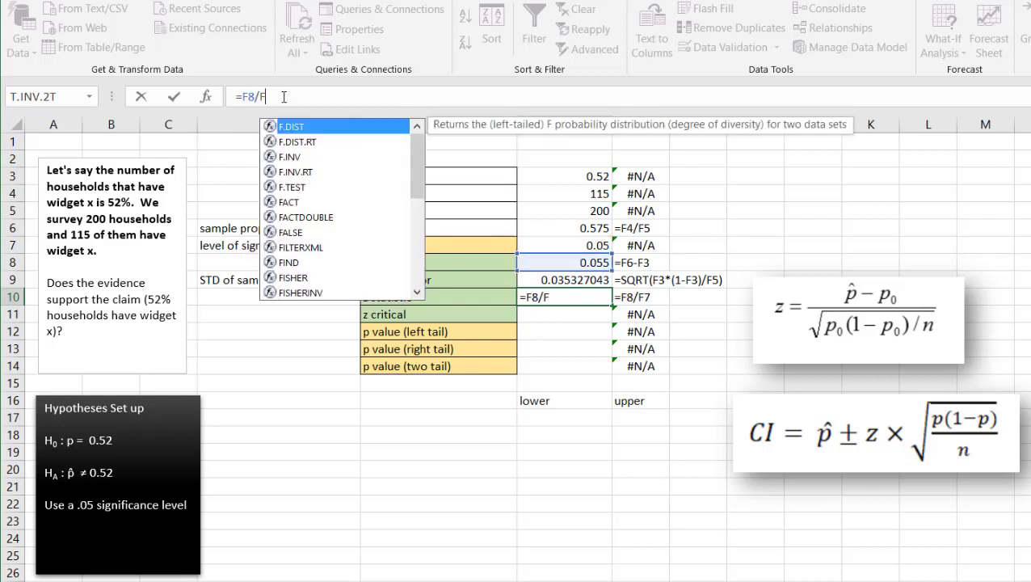
type("9")
key("Return")
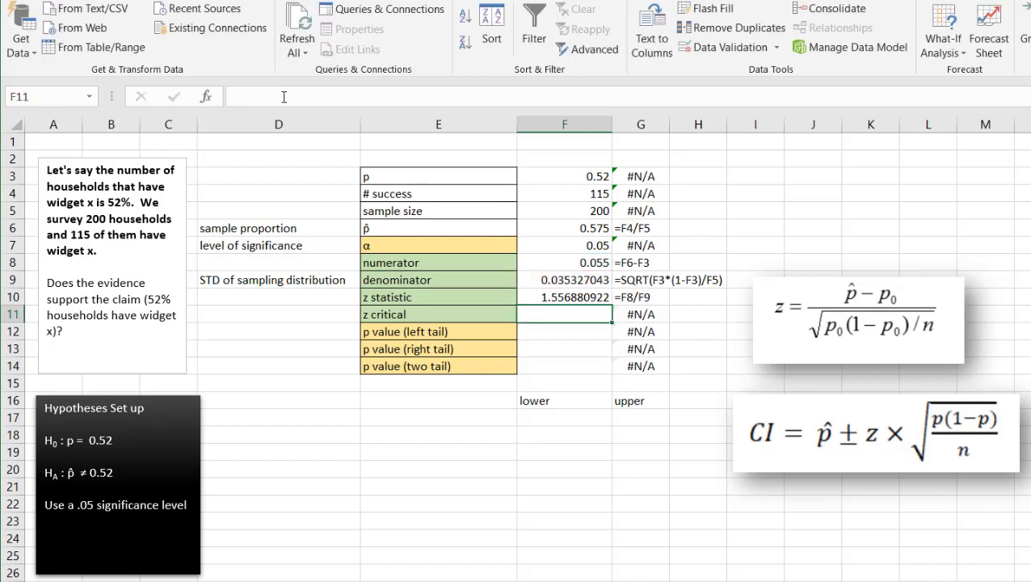
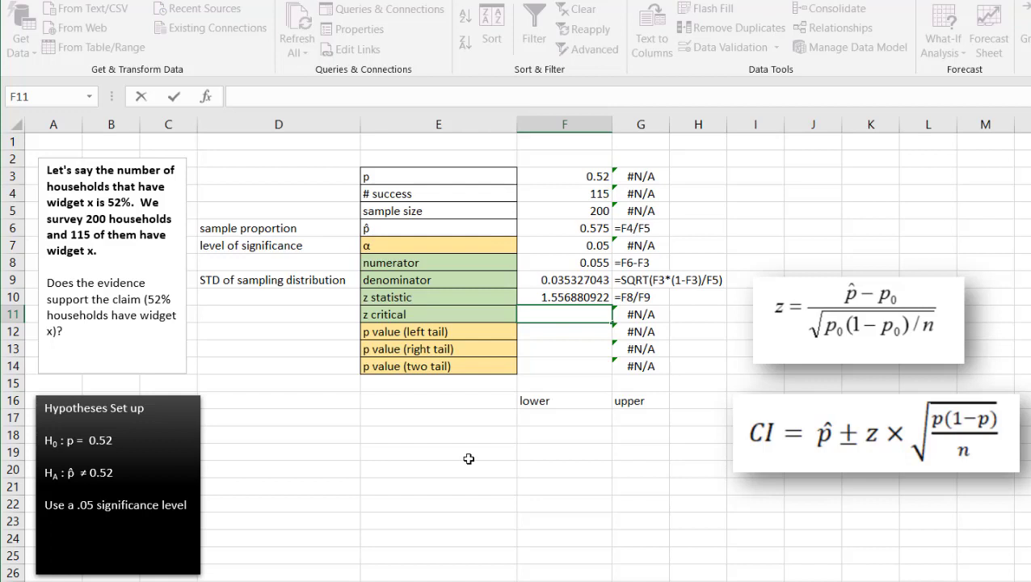
Calculate the z critical value in F11 with the inverse standard normal function, =NORM.S.INV(.025)
type("=norm")
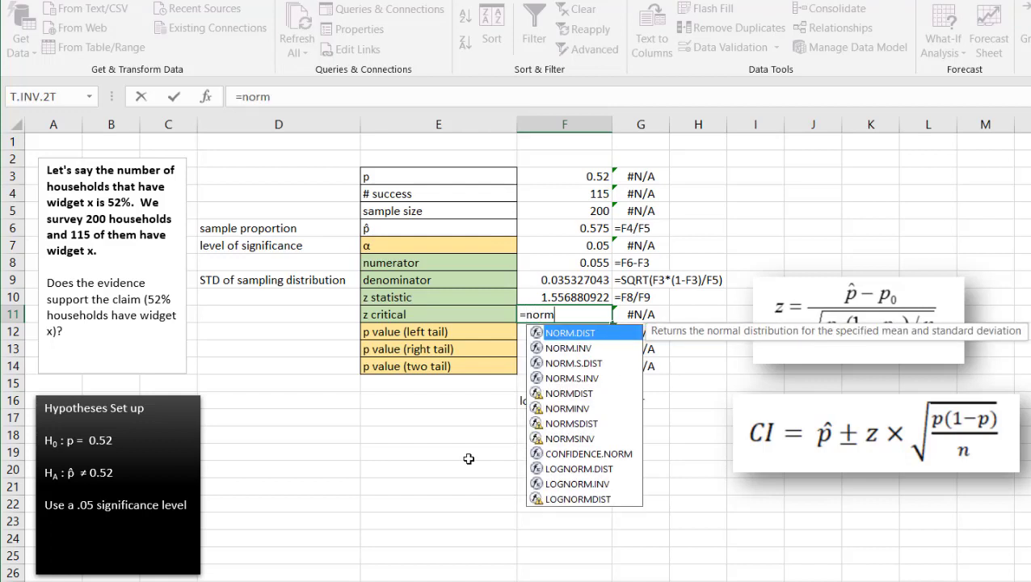
double_click(571, 379)
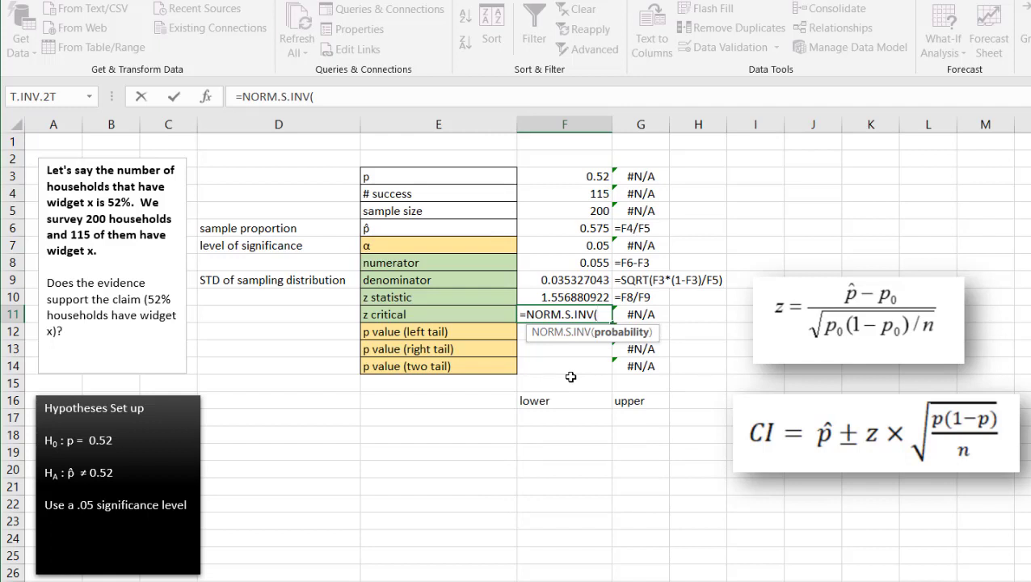
type(".025")
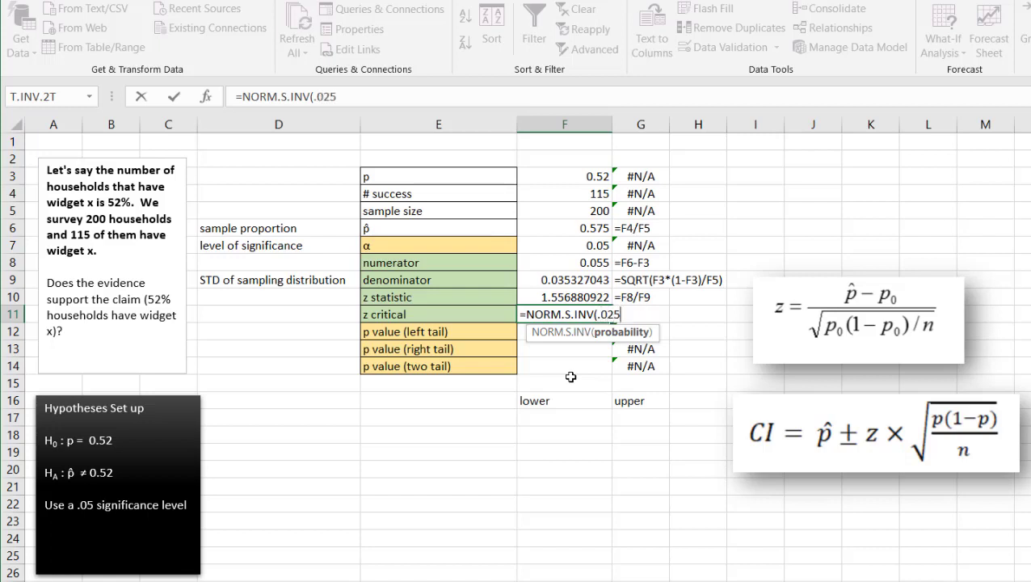
type(")")
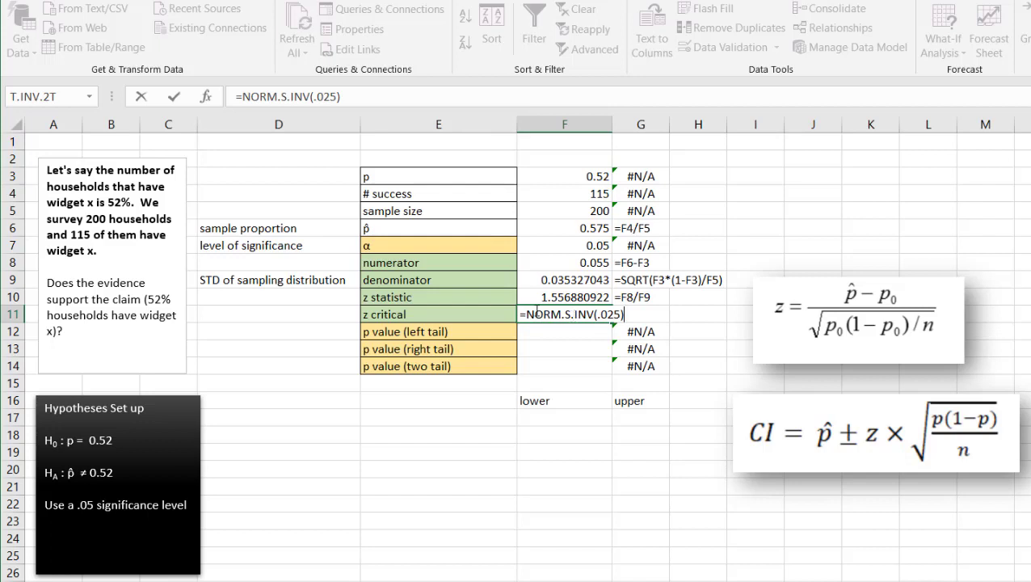
key("Return")
Wrap the z critical formula in F11 in the absolute value function, making it =ABS(NORM.S.INV(0.025))
left_click(533, 315)
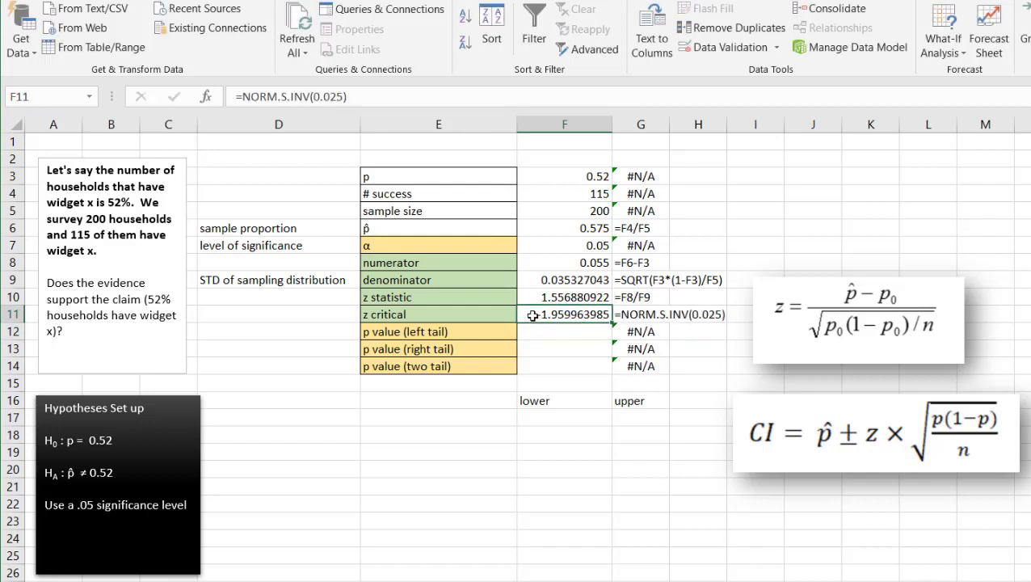
left_click(241, 96)
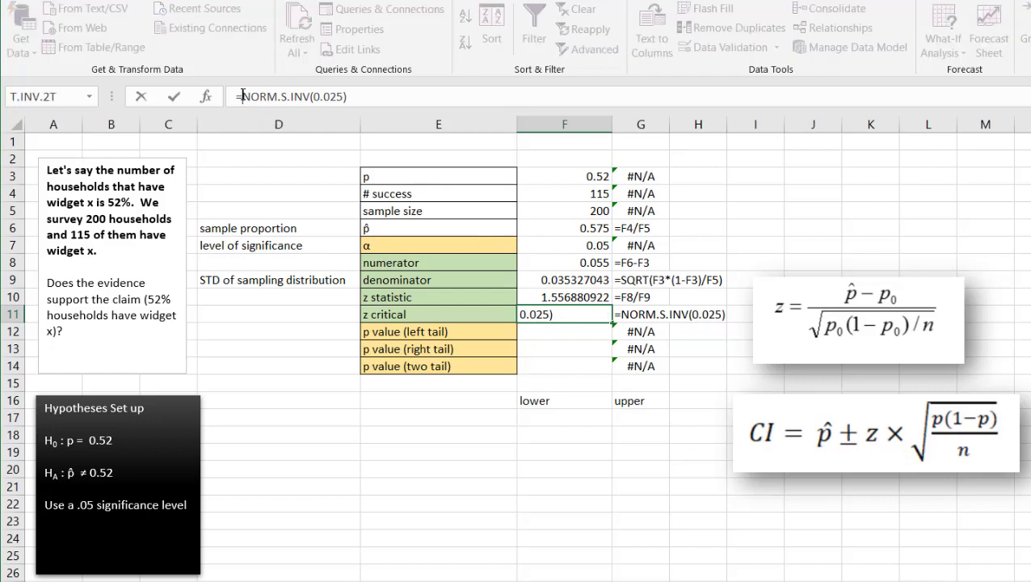
type("9abs")
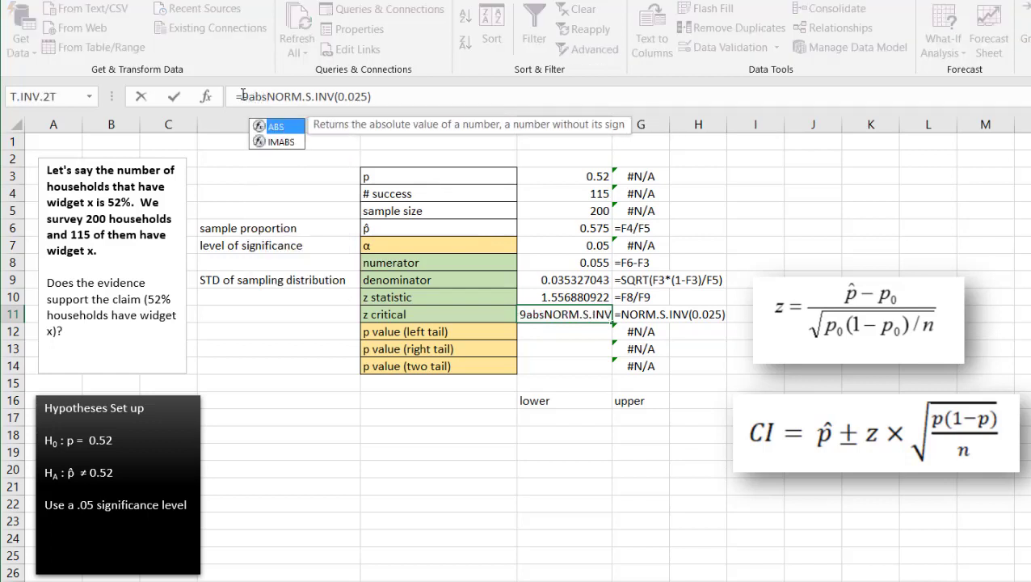
type("(")
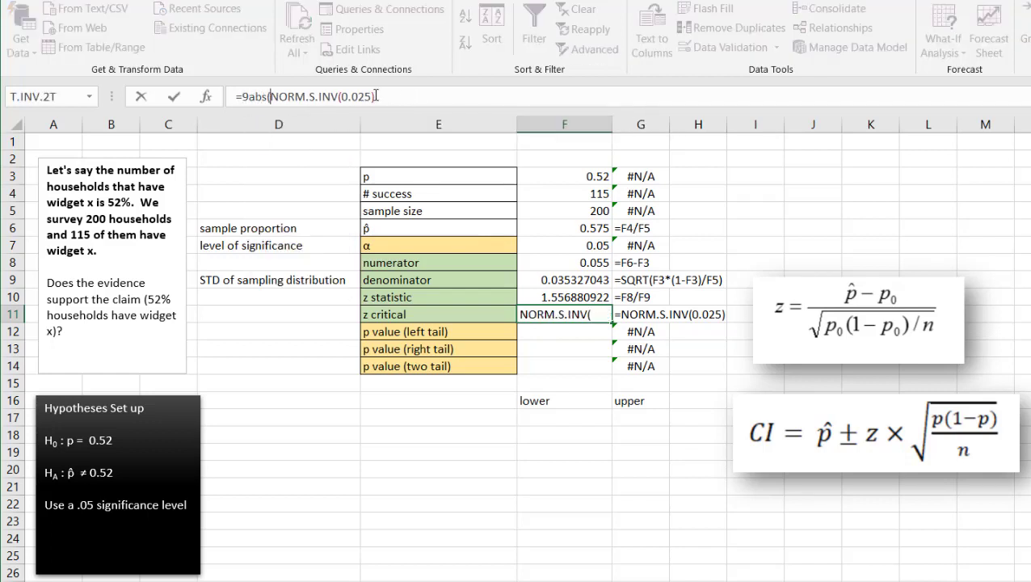
left_click(250, 95)
key("BackSpace")
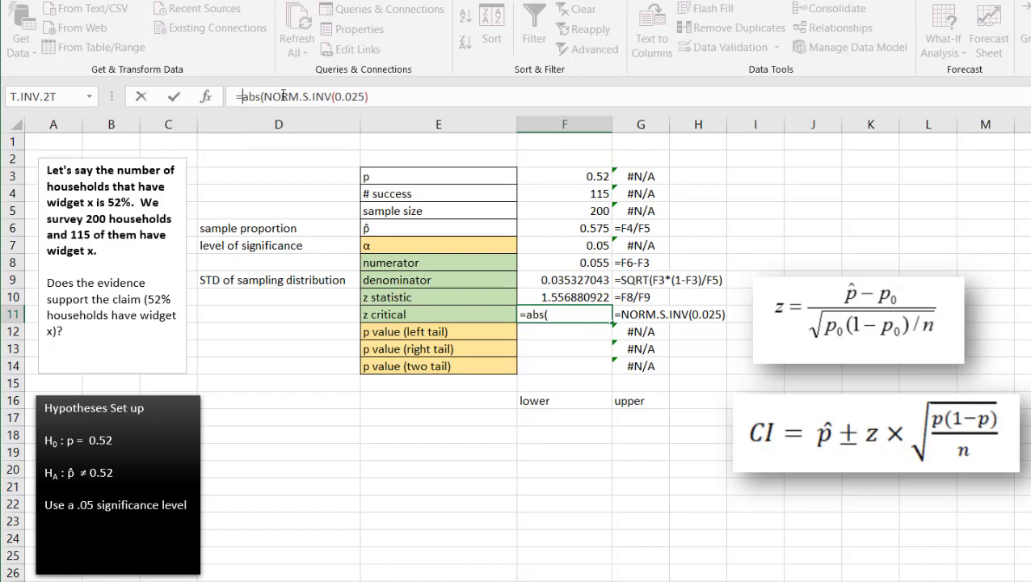
left_click(389, 96)
type(")")
key("Return")
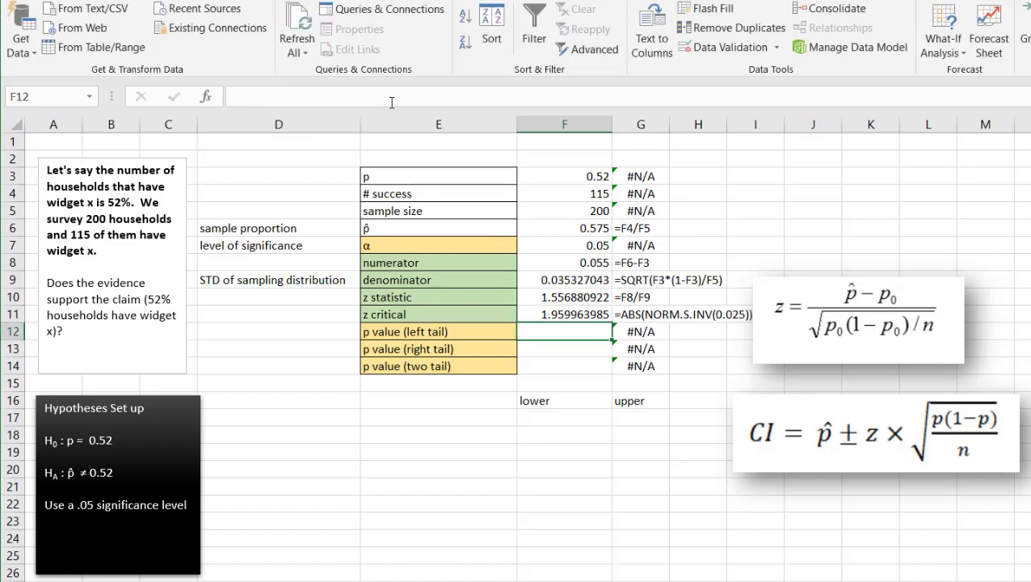
Compare the z statistic with z critical, review the null hypothesis and the claim question, and look over the p value rows
left_click(572, 313)
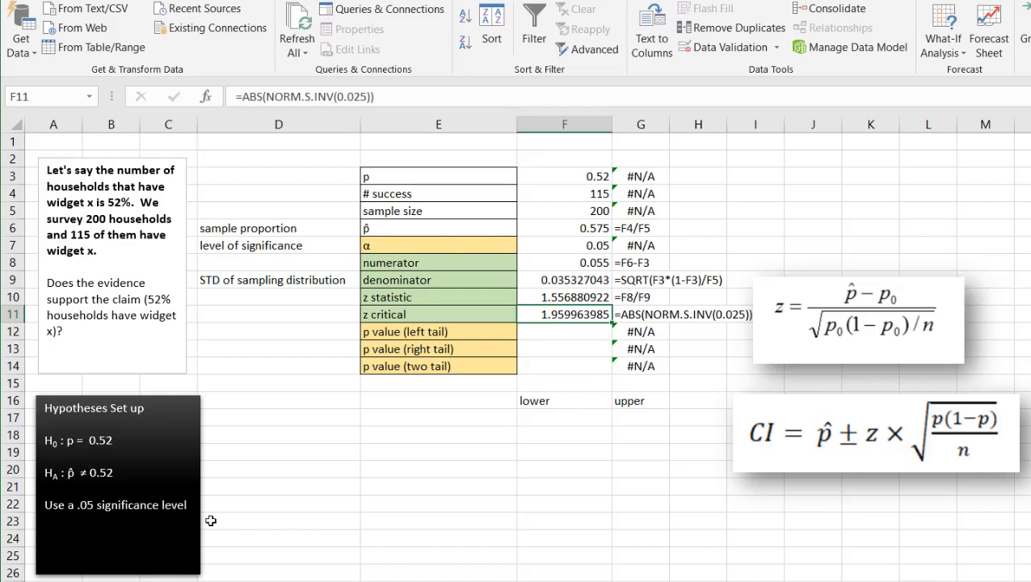
left_click(567, 296)
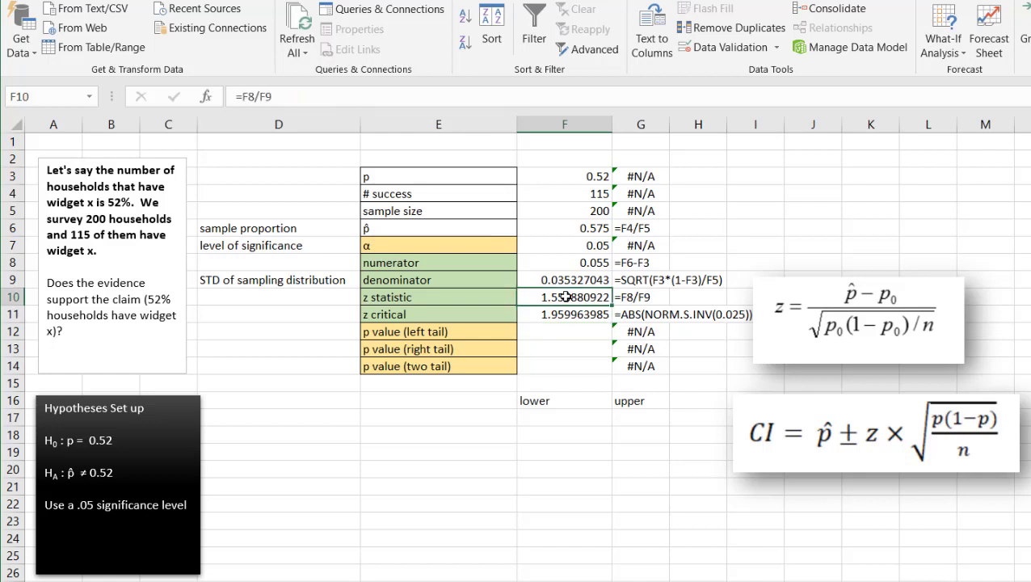
left_click(565, 314)
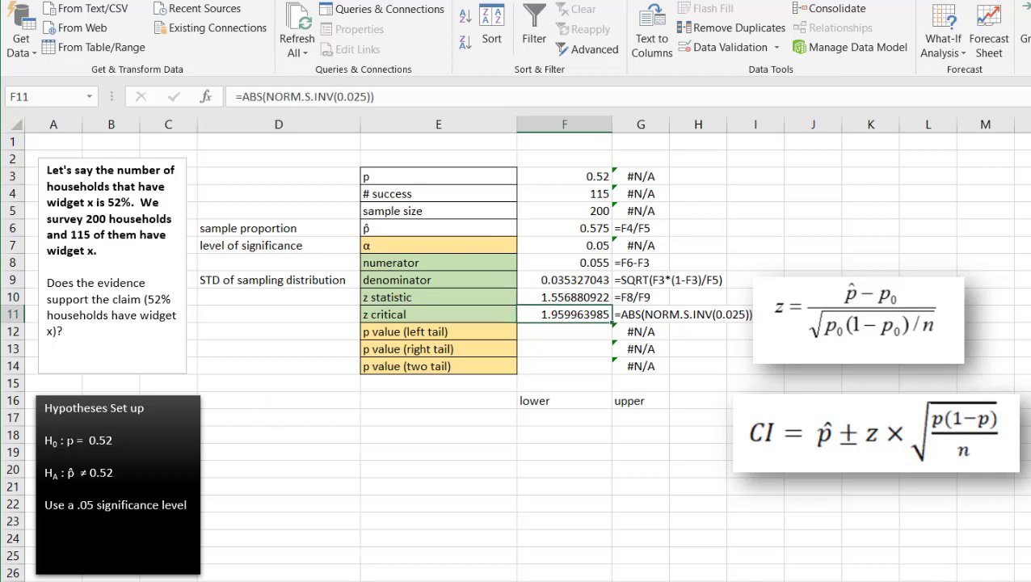
left_click(67, 440)
left_click_drag(44, 440, 118, 440)
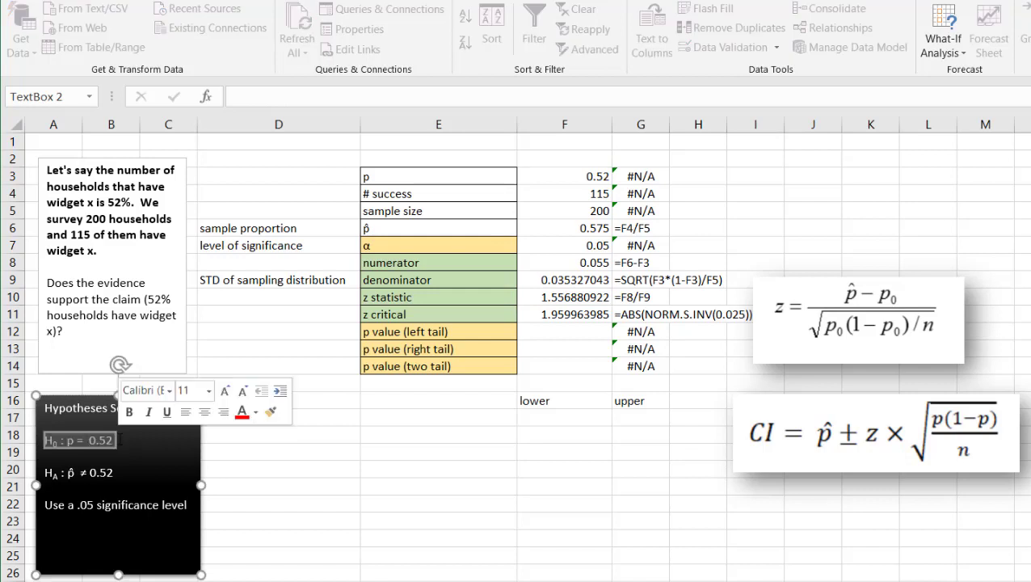
left_click(112, 300)
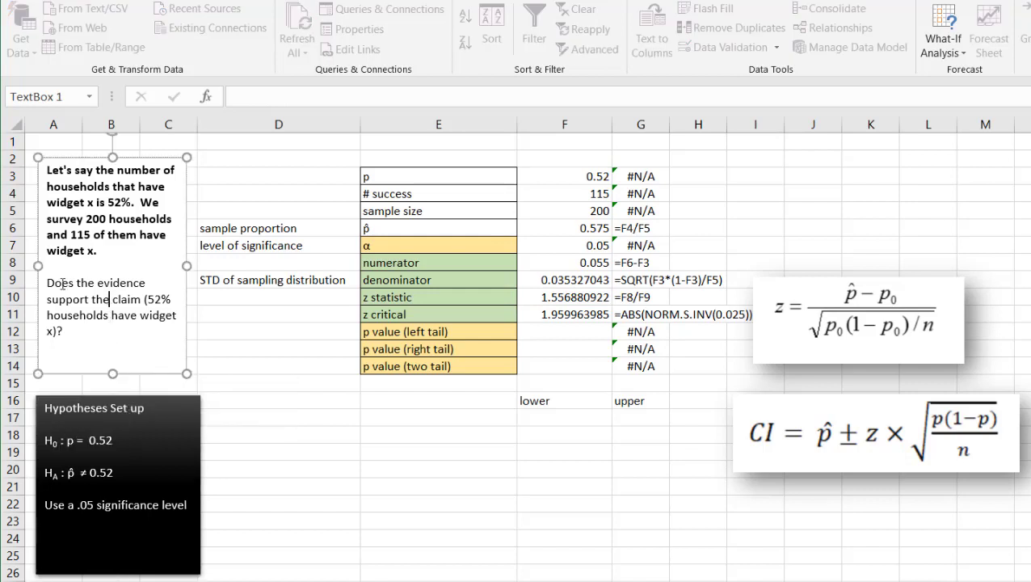
left_click_drag(62, 284, 159, 328)
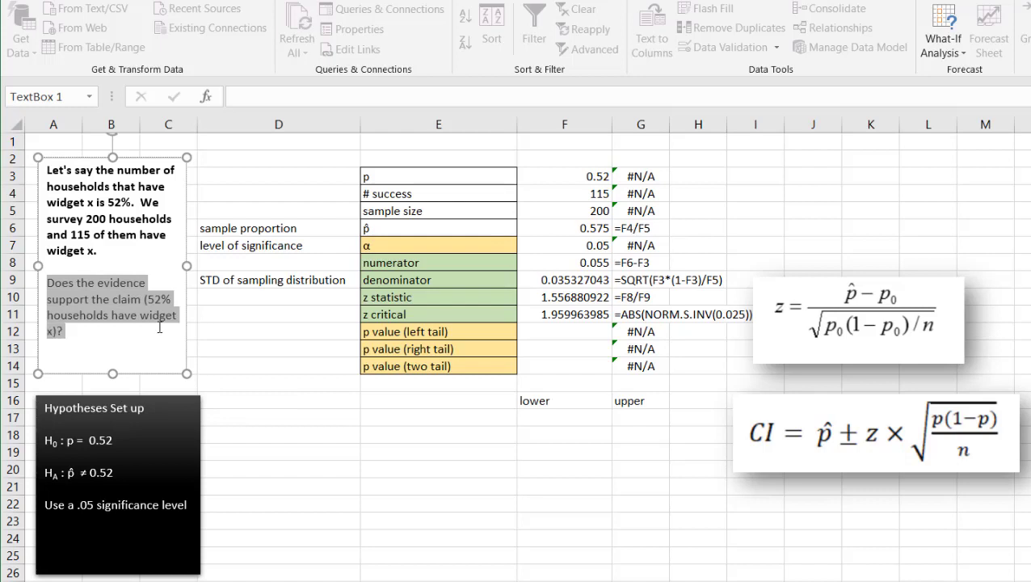
left_click(496, 492)
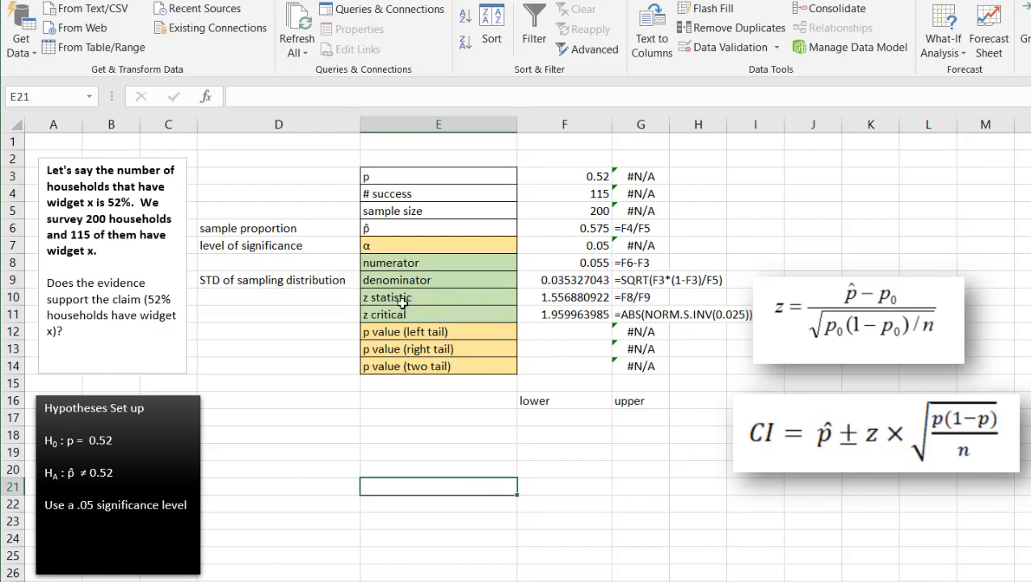
left_click(553, 332)
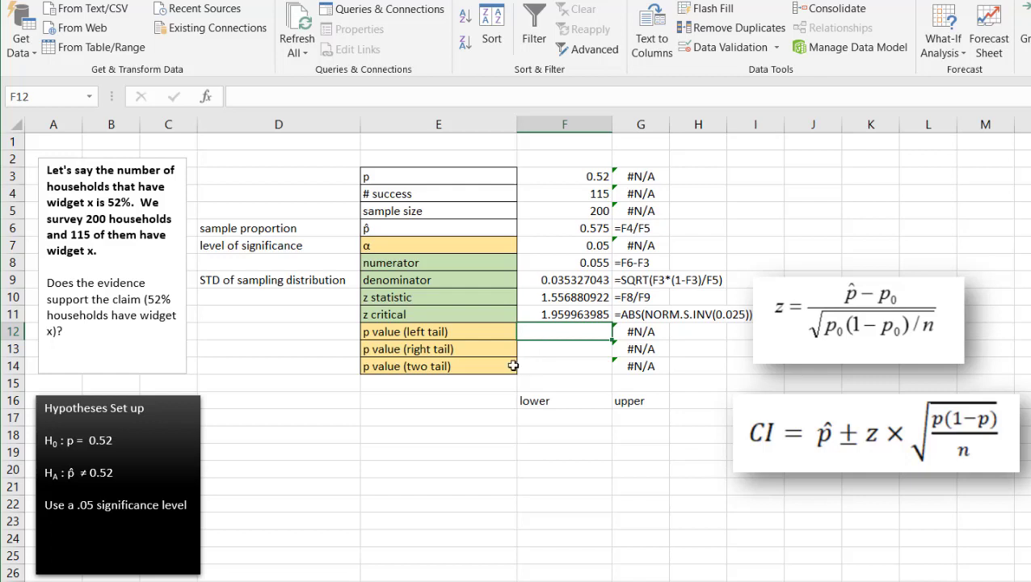
left_click_drag(449, 366, 550, 363)
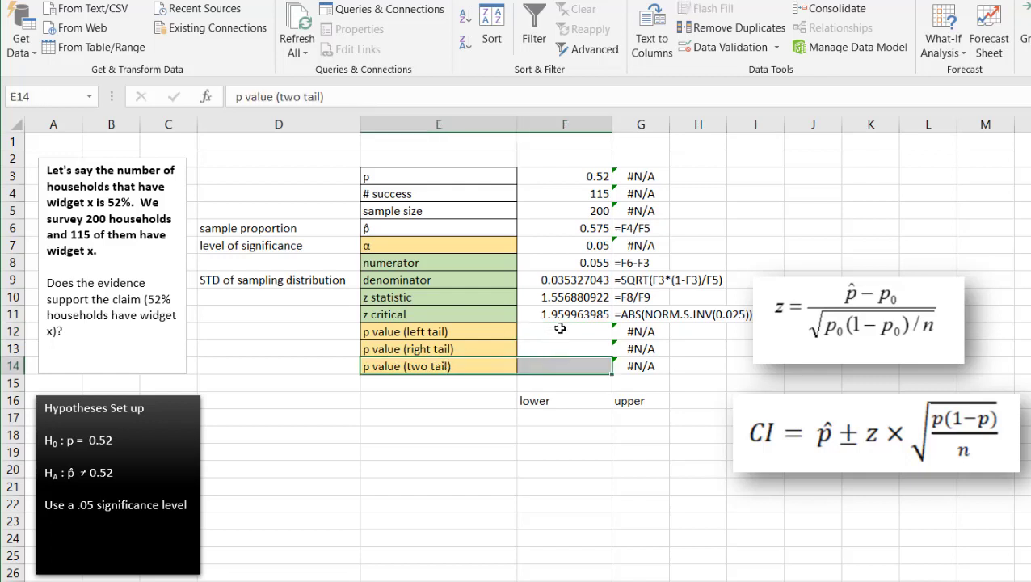
Calculate the left-tail p value in F12 from the z statistic with the cumulative standard normal function, =NORM.S.DIST(F10,TRUE)
left_click(557, 332)
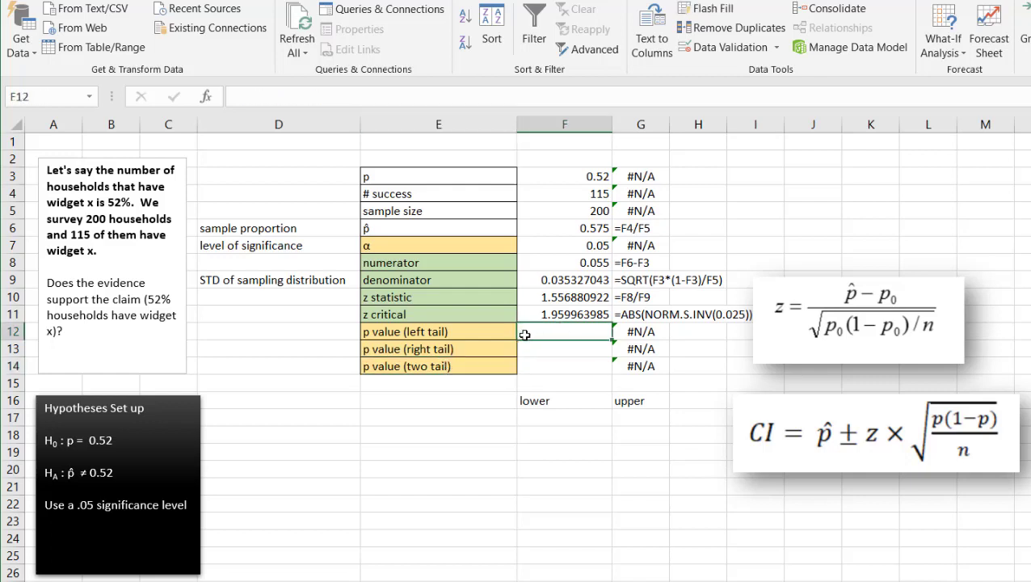
left_click(478, 333)
left_click(476, 349)
left_click(473, 367)
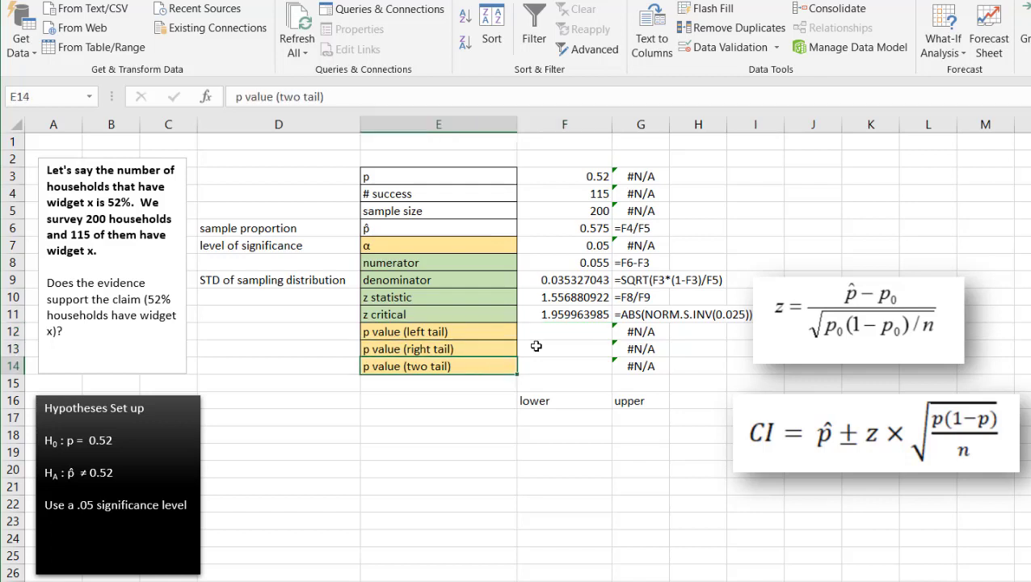
double_click(547, 338)
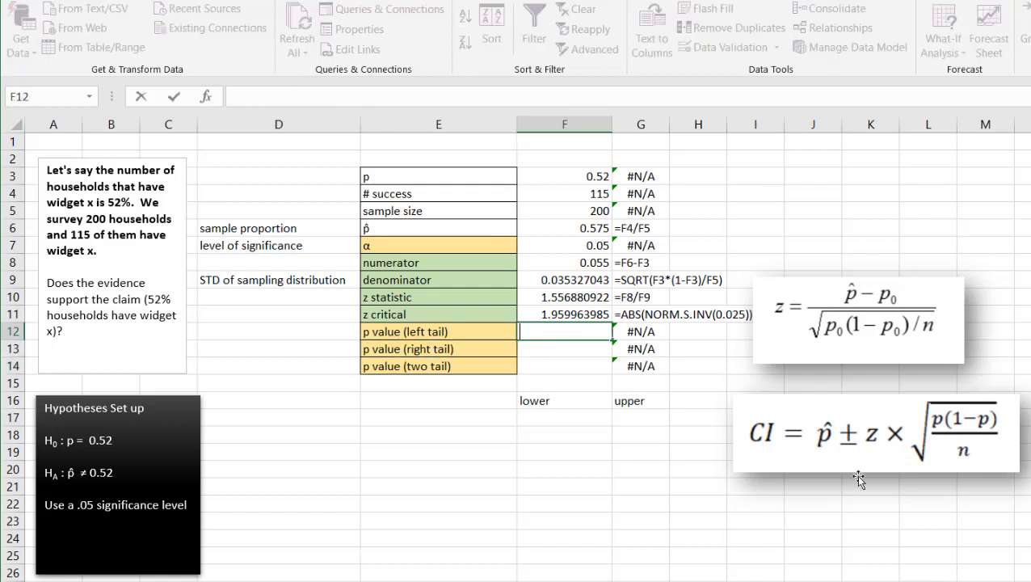
type("=norm")
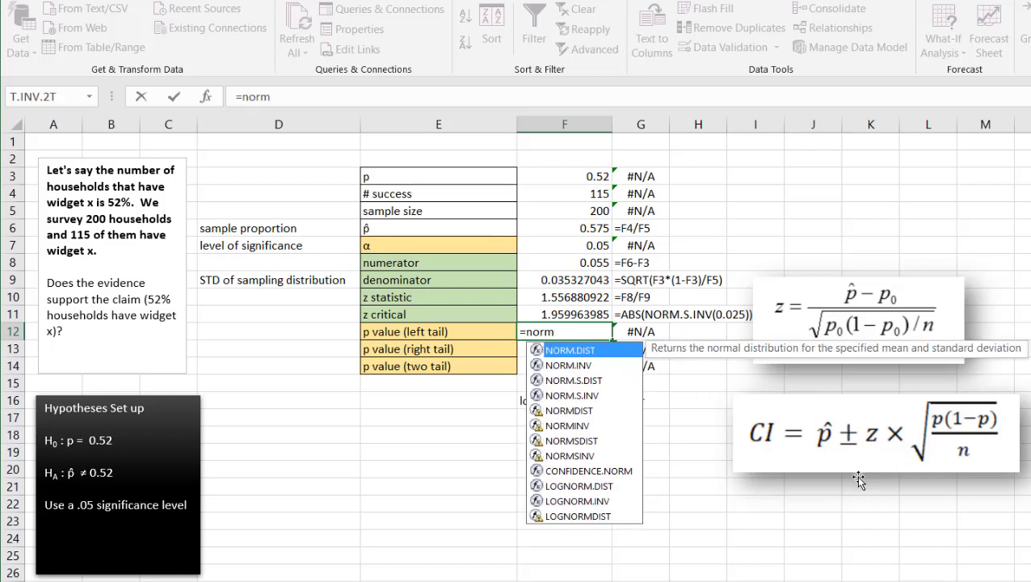
double_click(570, 380)
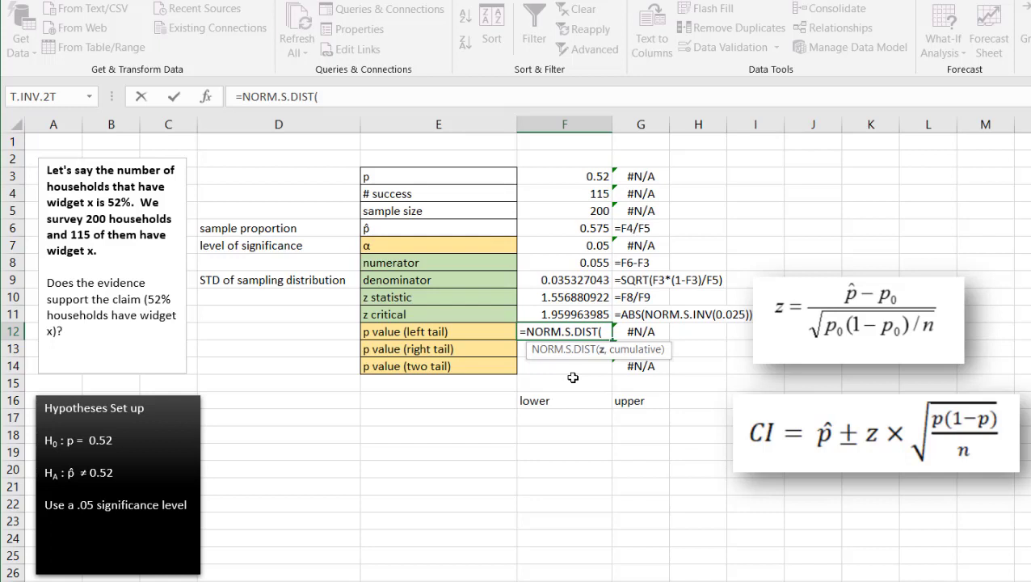
left_click(561, 297)
type(",")
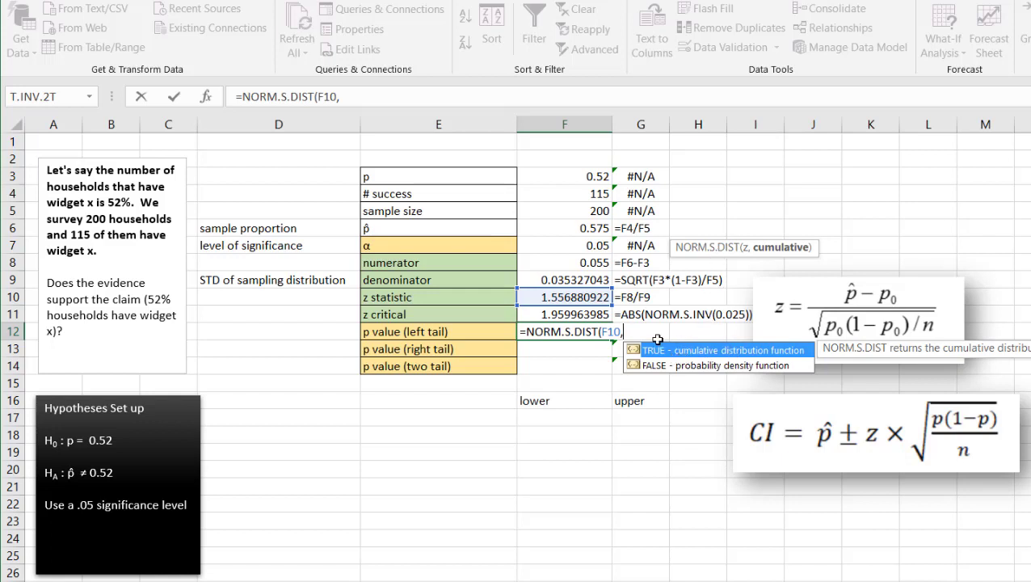
type("true")
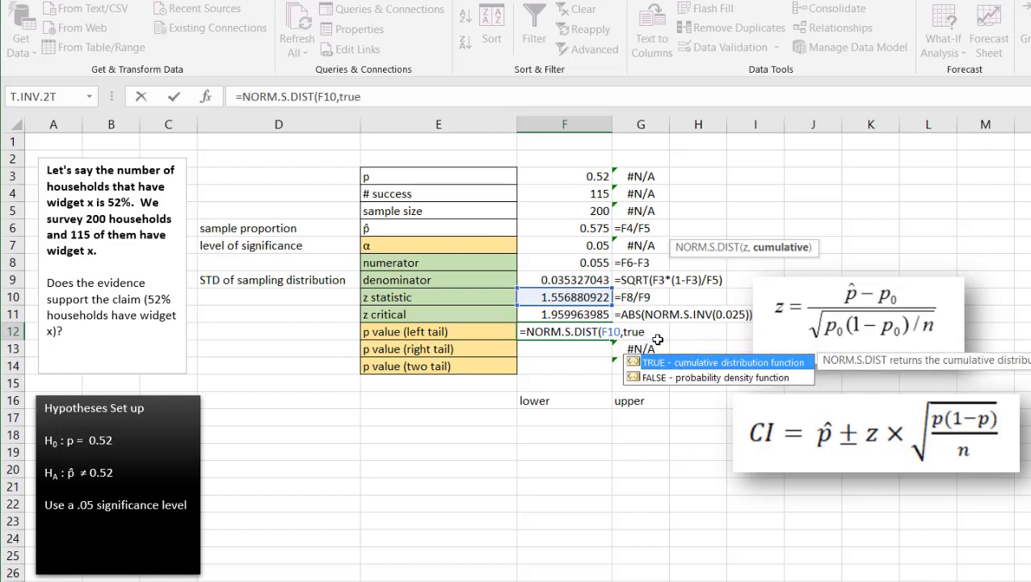
type(")")
key("Return")
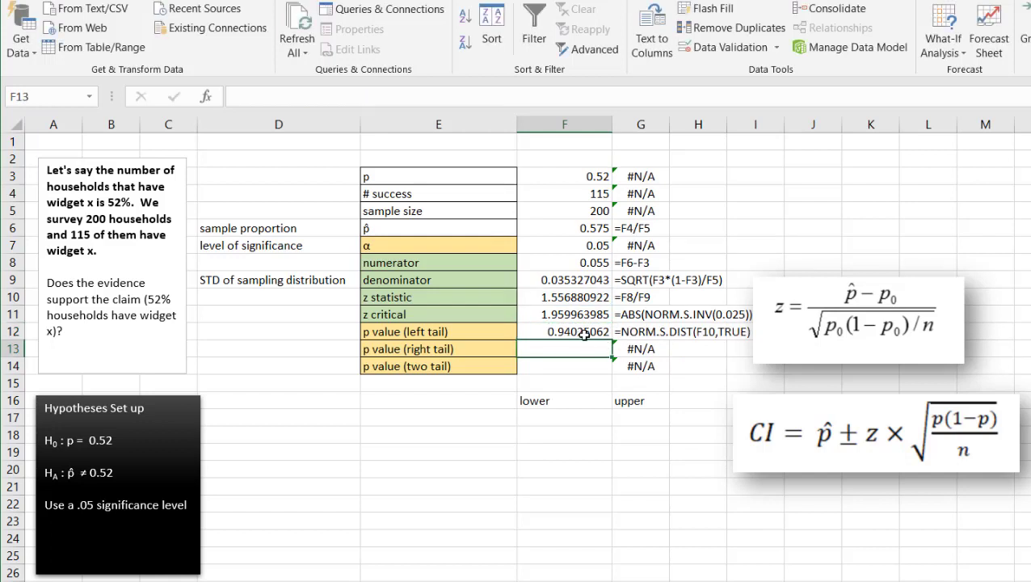
Calculate the right-tail p value in F13 as one minus the cumulative standard normal probability, =1-NORM.S.DIST(F10,TRUE)
type("=1-")
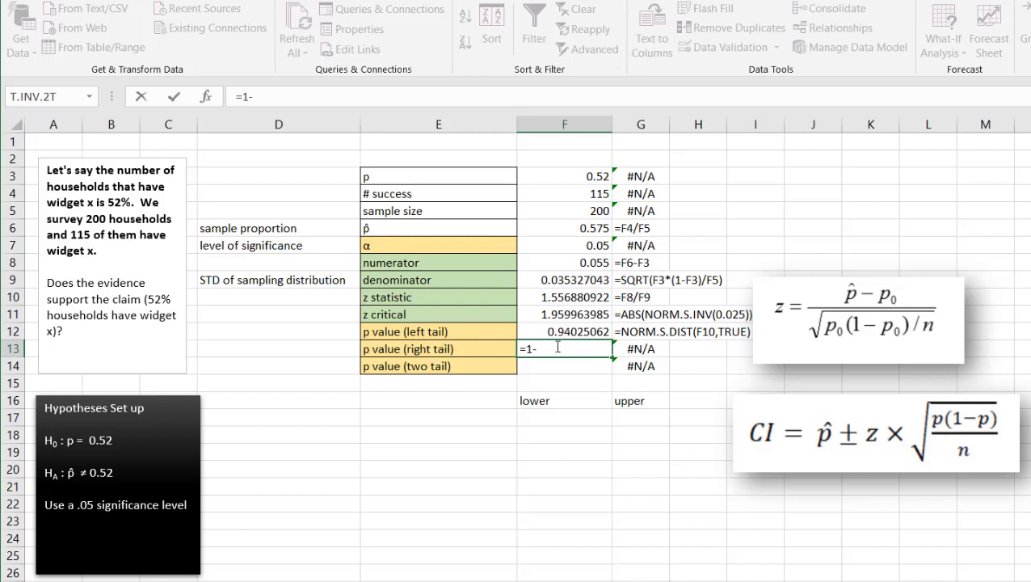
type("nom")
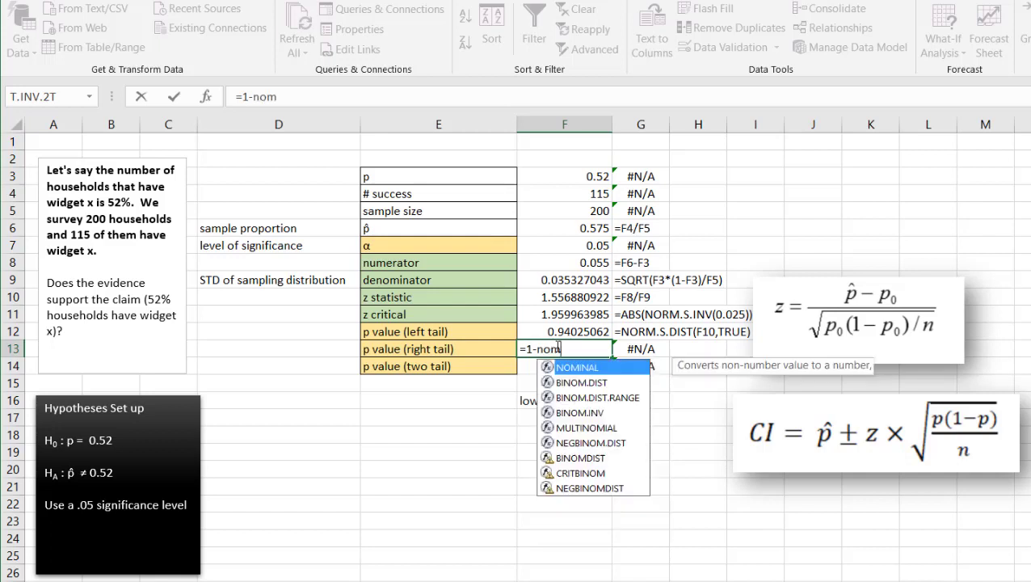
type("r")
key("BackSpace")
key("BackSpace")
type("rm")
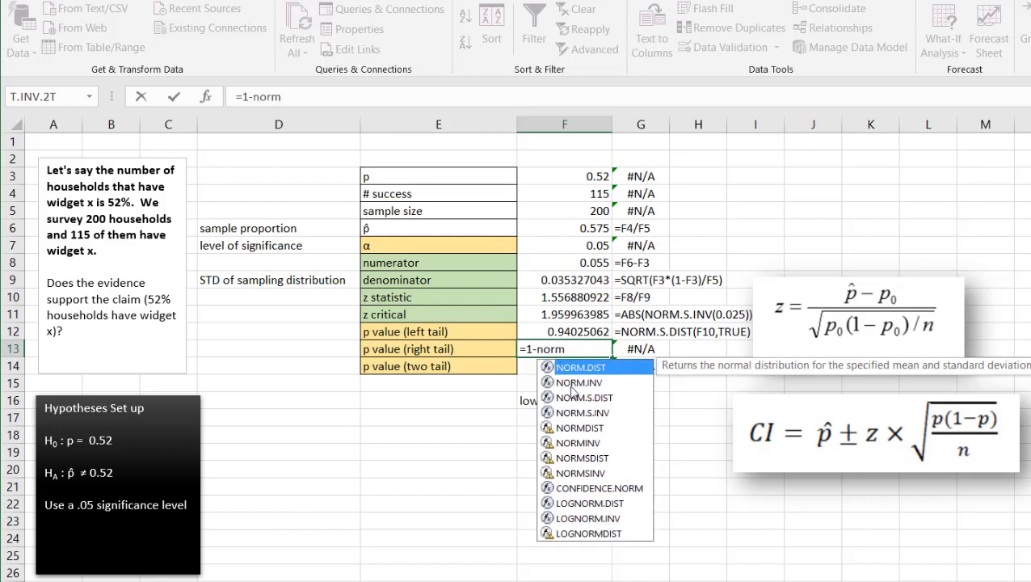
double_click(590, 397)
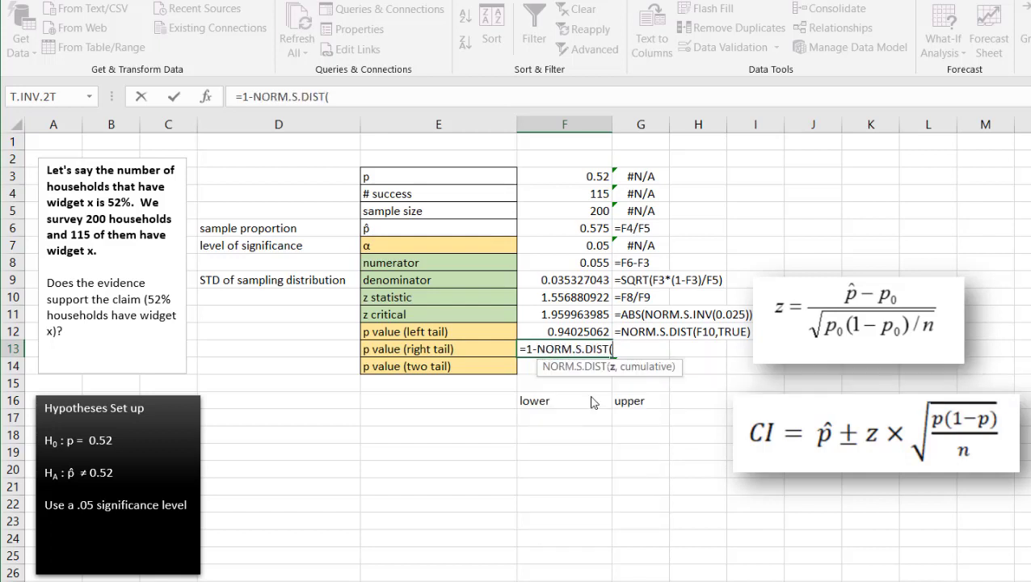
left_click(570, 298)
type(",t")
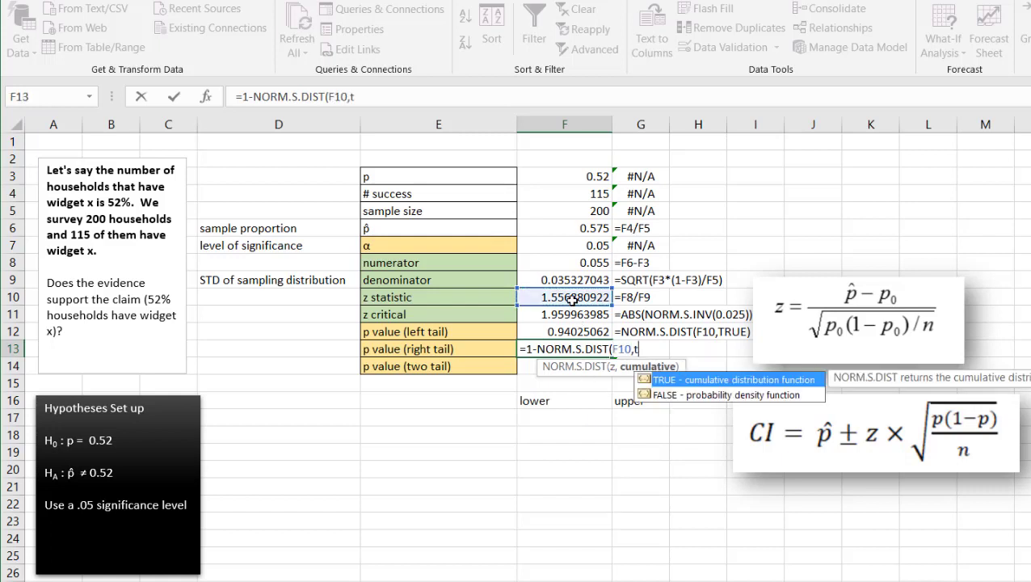
type("rue)")
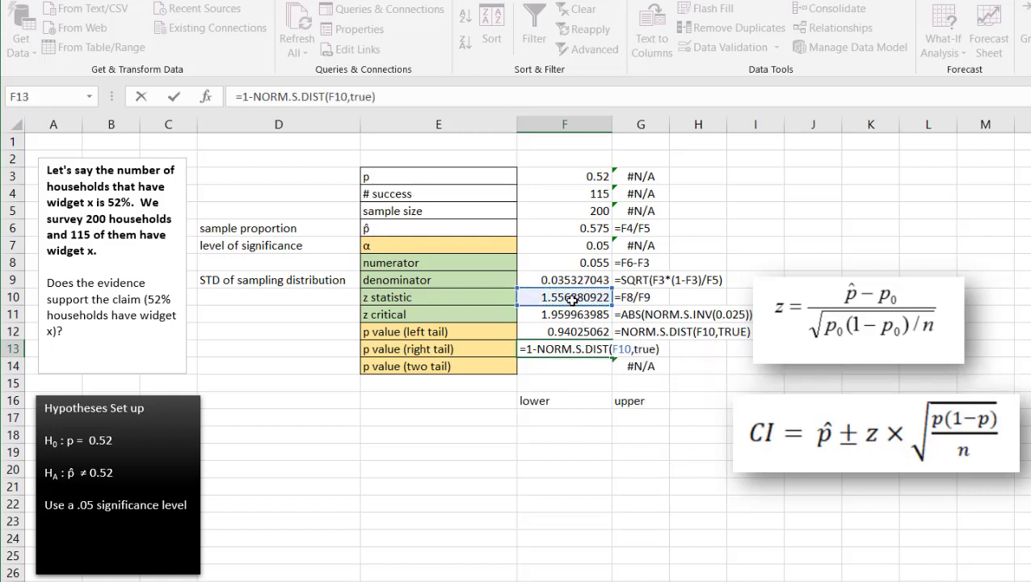
key("Return")
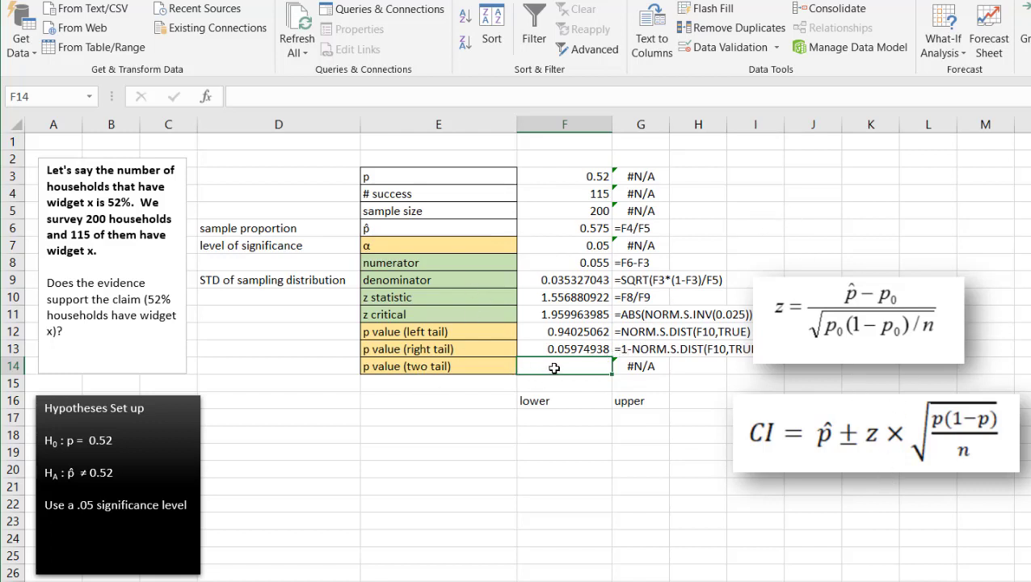
Calculate the two-tail p value in F14 by doubling the upper-tail probability, =2*(1-NORM.S.DIST(F10,TRUE))
type("=")
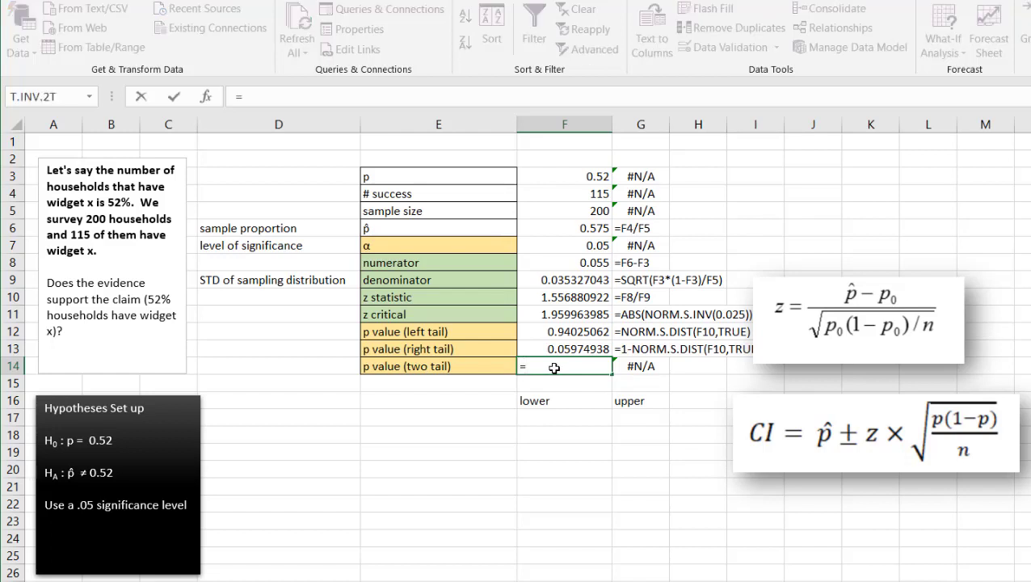
type("2*")
type("(1-nor")
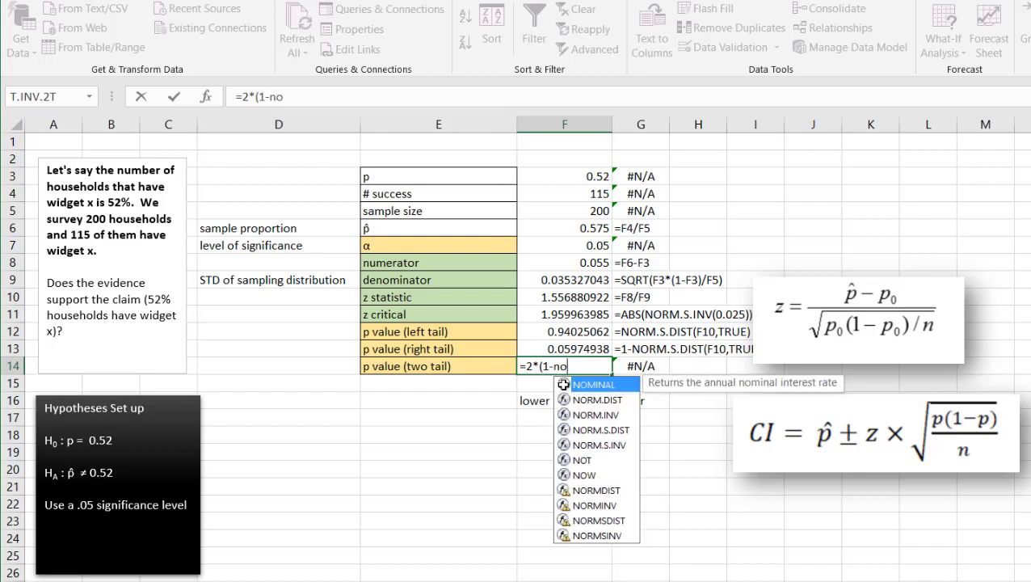
double_click(594, 415)
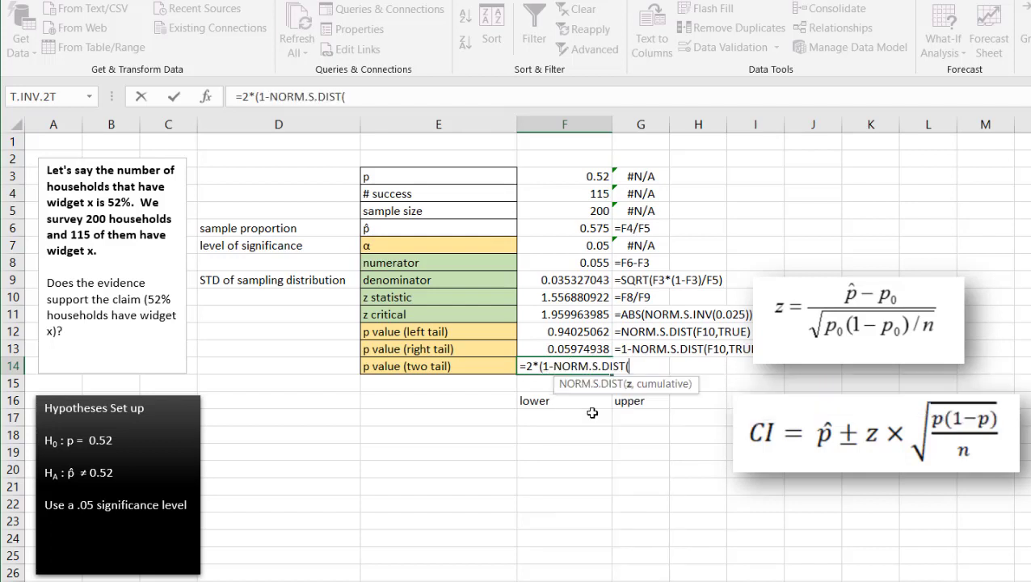
left_click(563, 297)
type(",true")
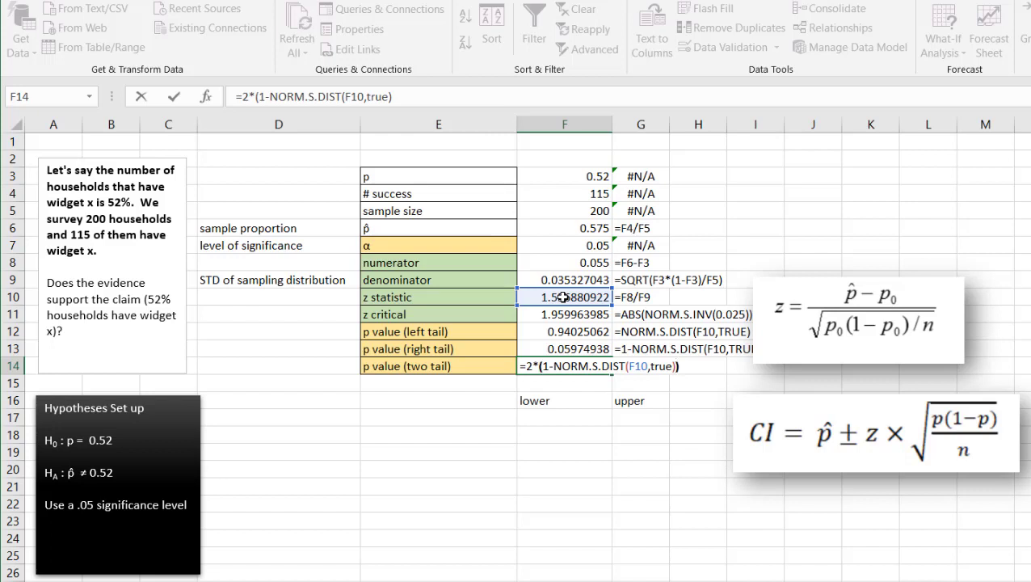
type(")")
key("Return")
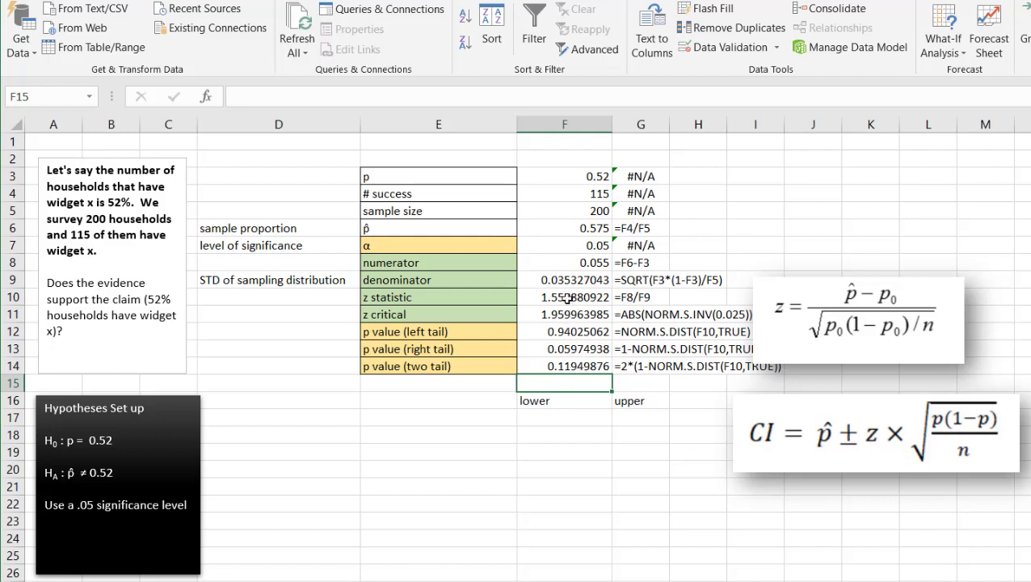
Add the absolute value function to the two-tail p value formula in F14, making it =2*ABS((1-NORM.S.DIST(F10,TRUE)))
left_click(554, 368)
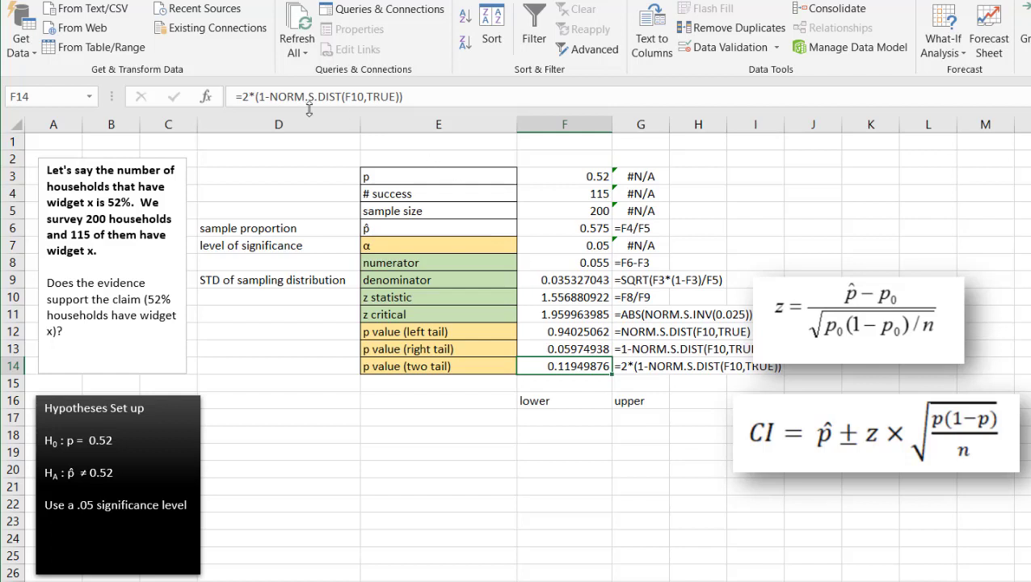
left_click(257, 96)
type("abs")
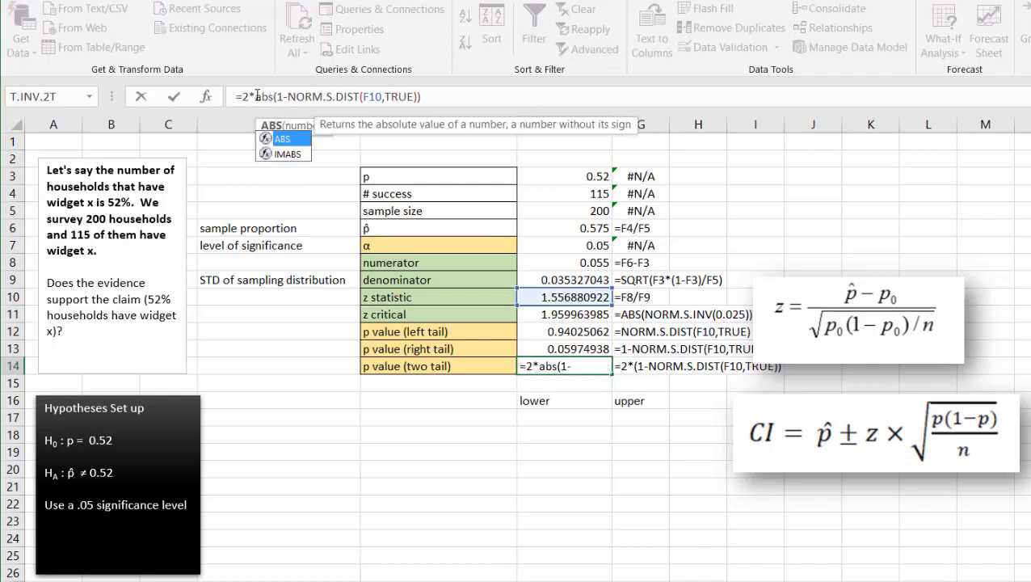
type("(")
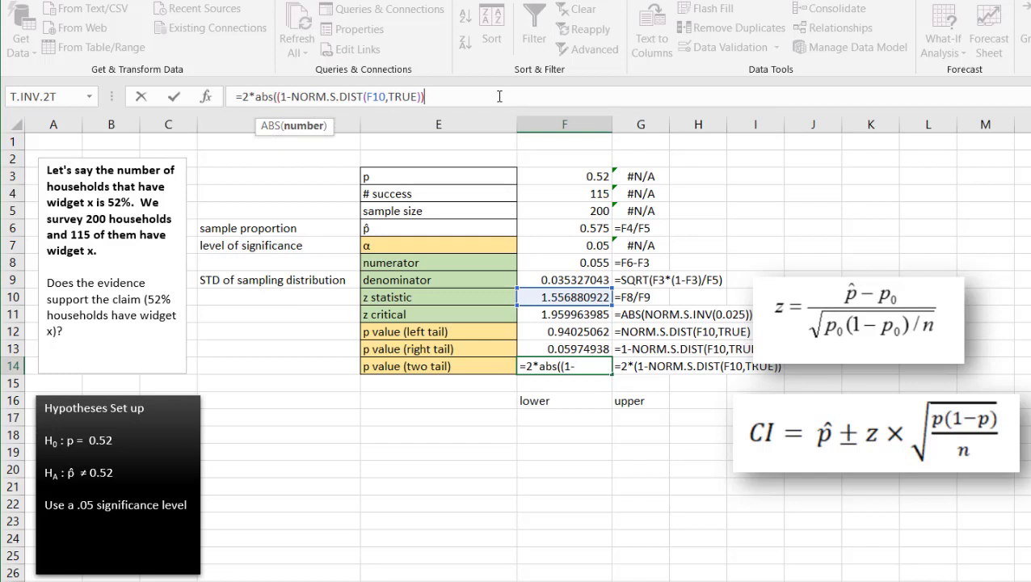
type(")")
key("Return")
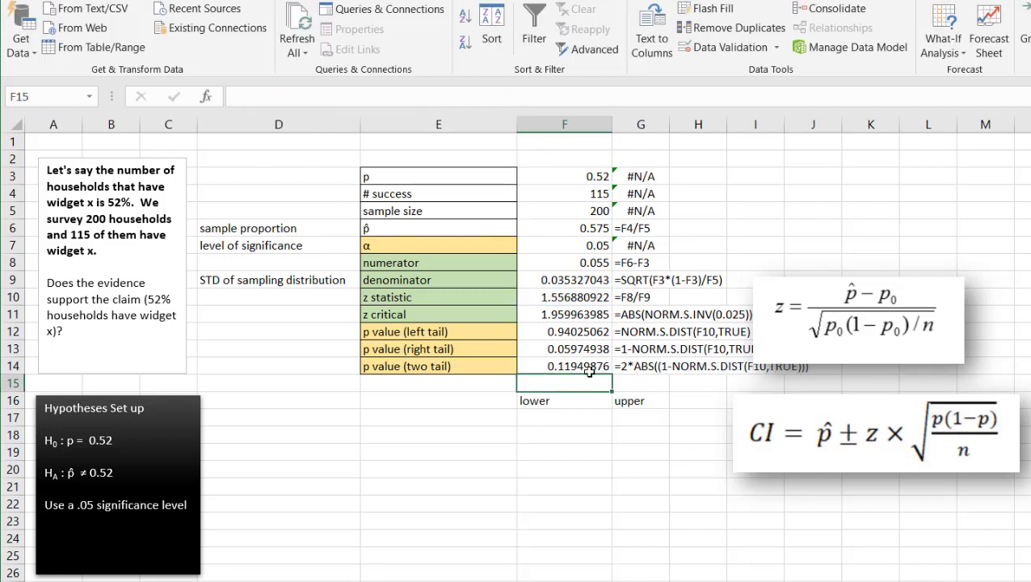
Review the two-tail p value against the null hypothesis and the question about the 52% claim
left_click(589, 369)
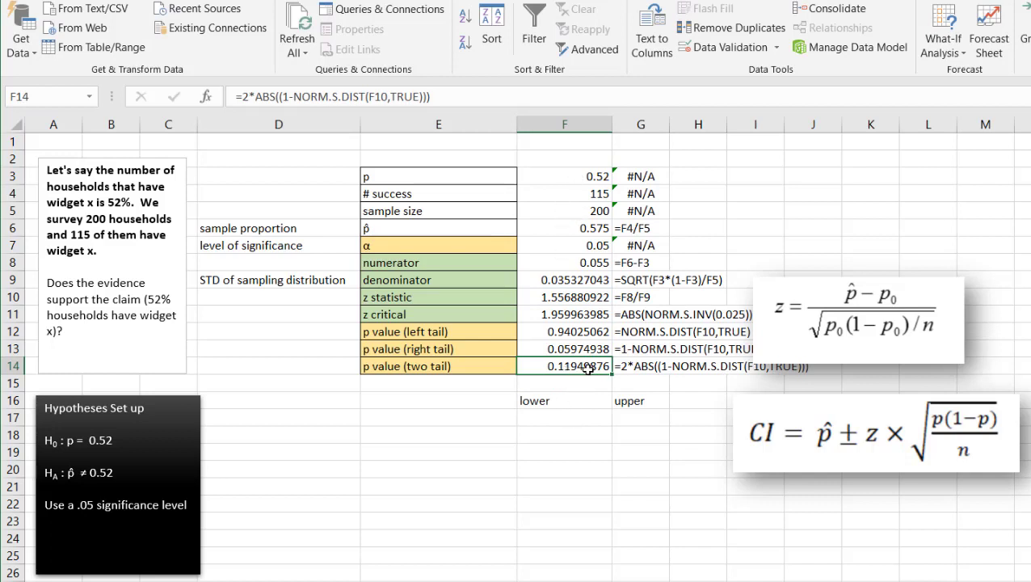
left_click_drag(435, 369, 569, 370)
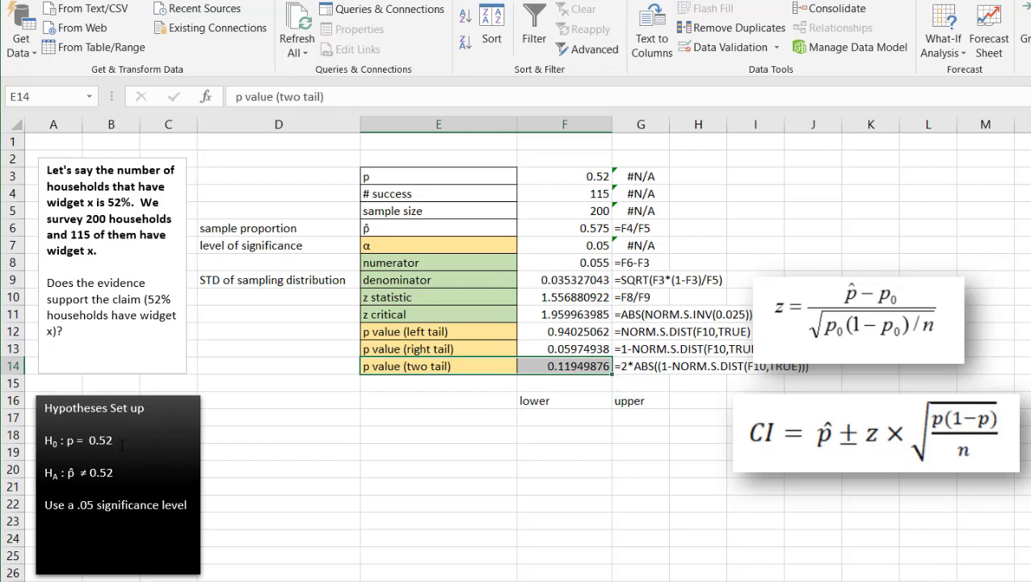
left_click_drag(122, 440, 44, 440)
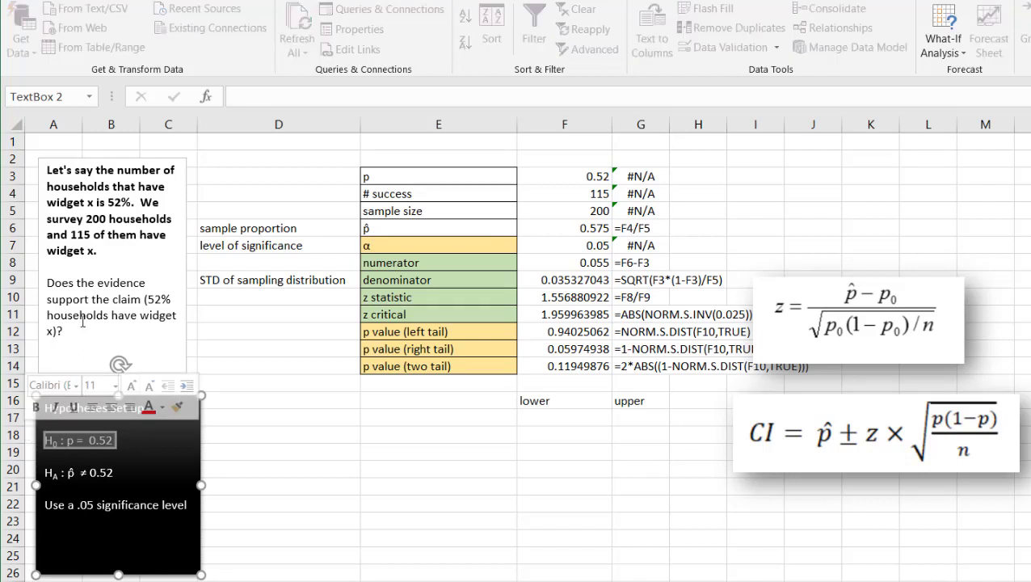
left_click_drag(46, 278, 135, 345)
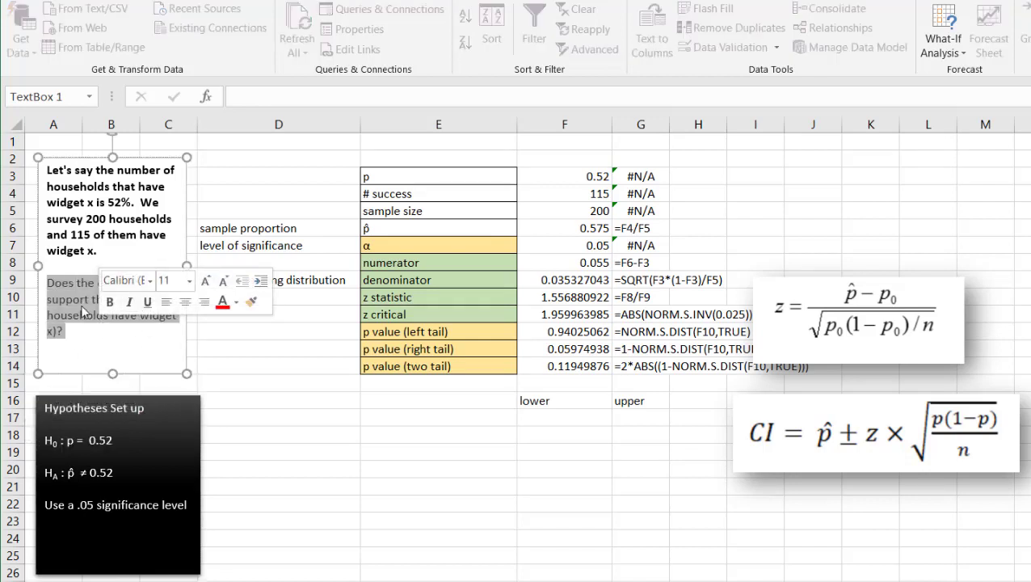
left_click(121, 357)
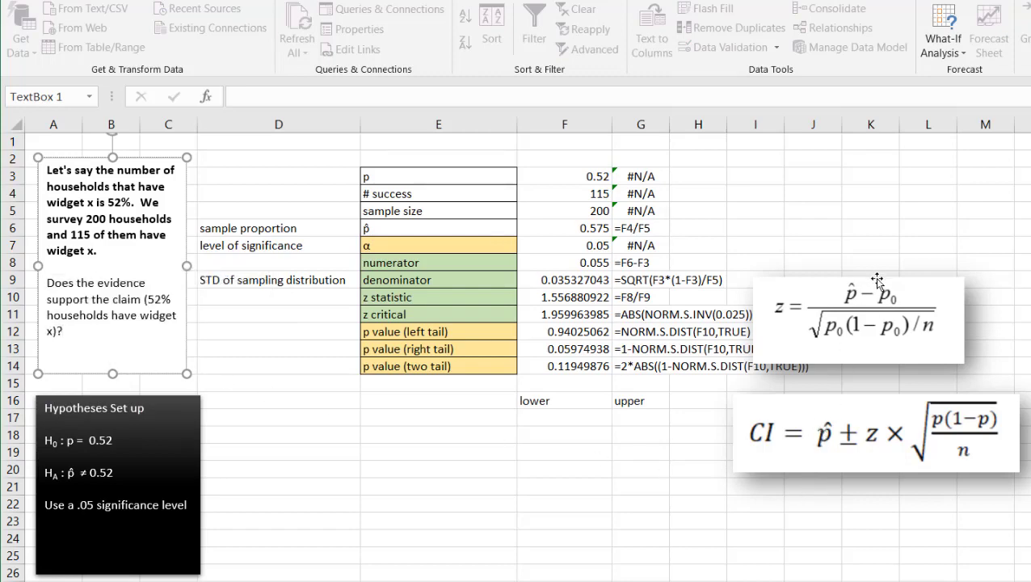
Move the z statistic and confidence interval formula pictures aside so they clear the formula text in column G
left_click_drag(877, 280, 978, 158)
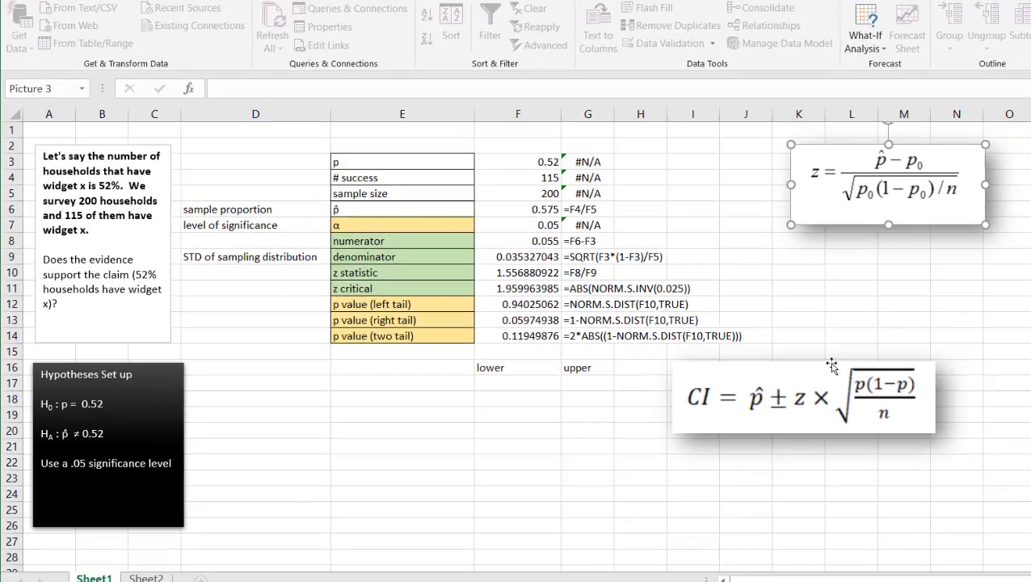
left_click_drag(832, 366, 951, 298)
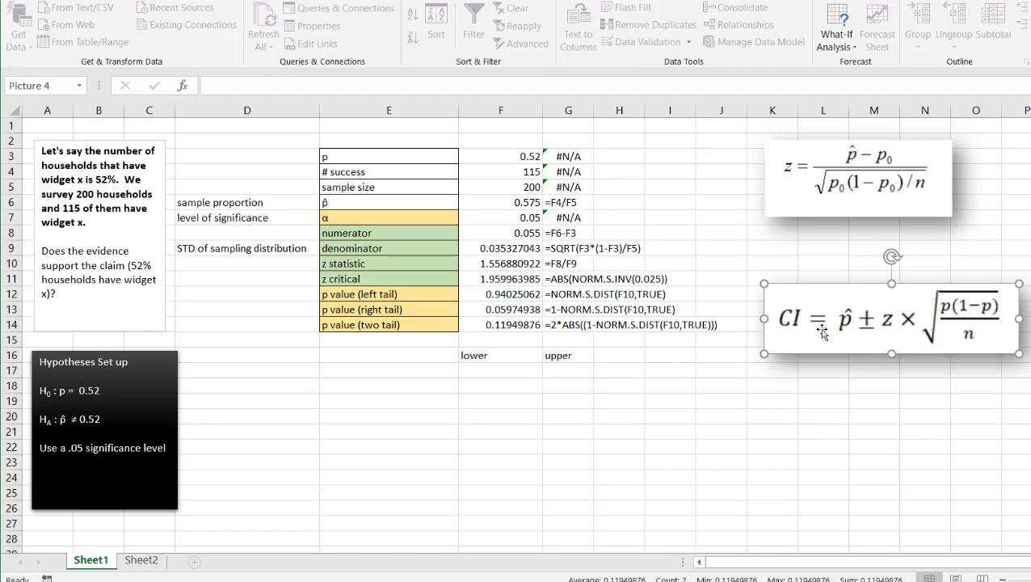
Calculate the confidence interval's lower limit in F17 from the sample proportion, z critical and denominator, =F6-(F11*F9)
left_click(499, 369)
type("=")
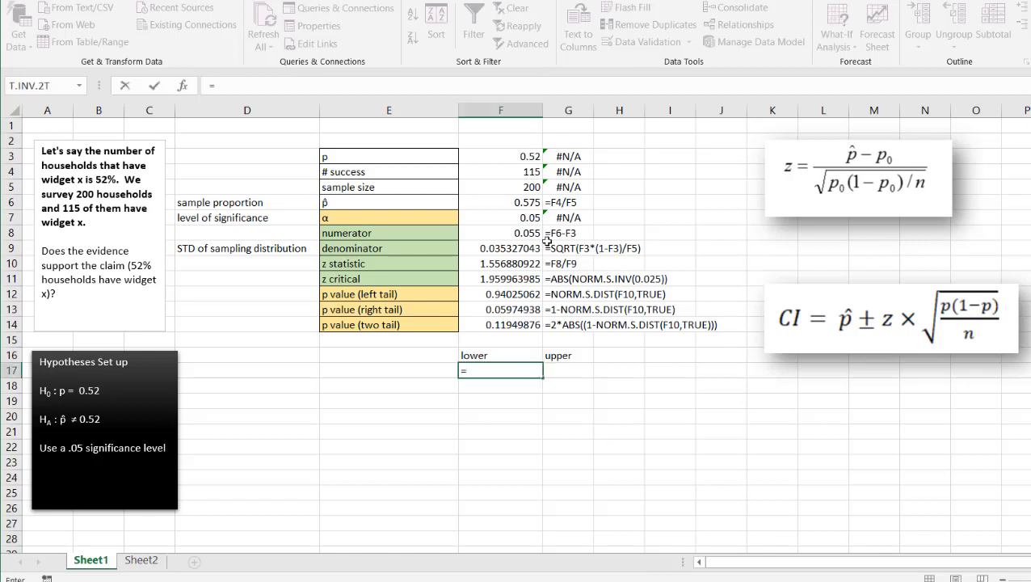
left_click(525, 205)
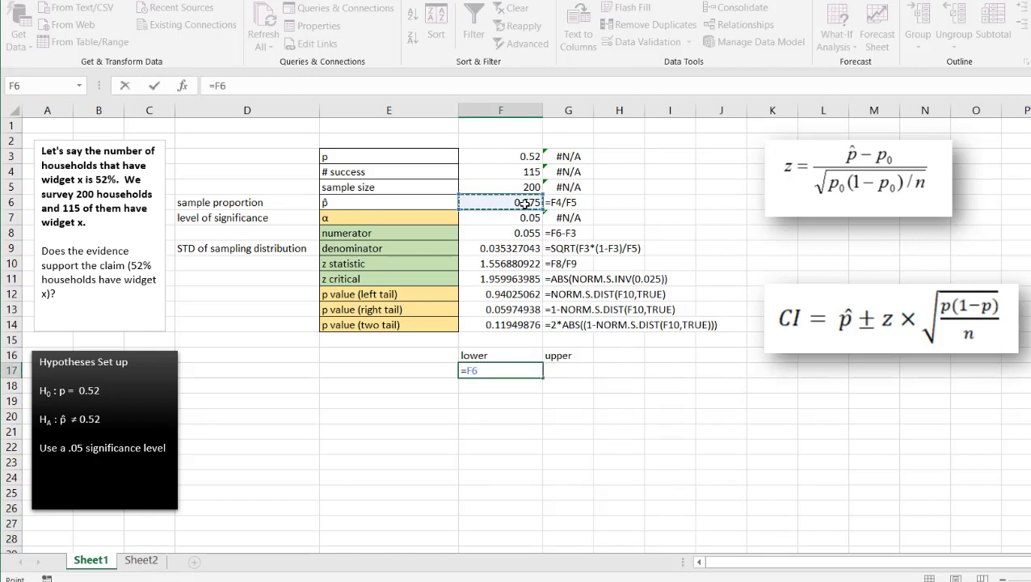
type("-(")
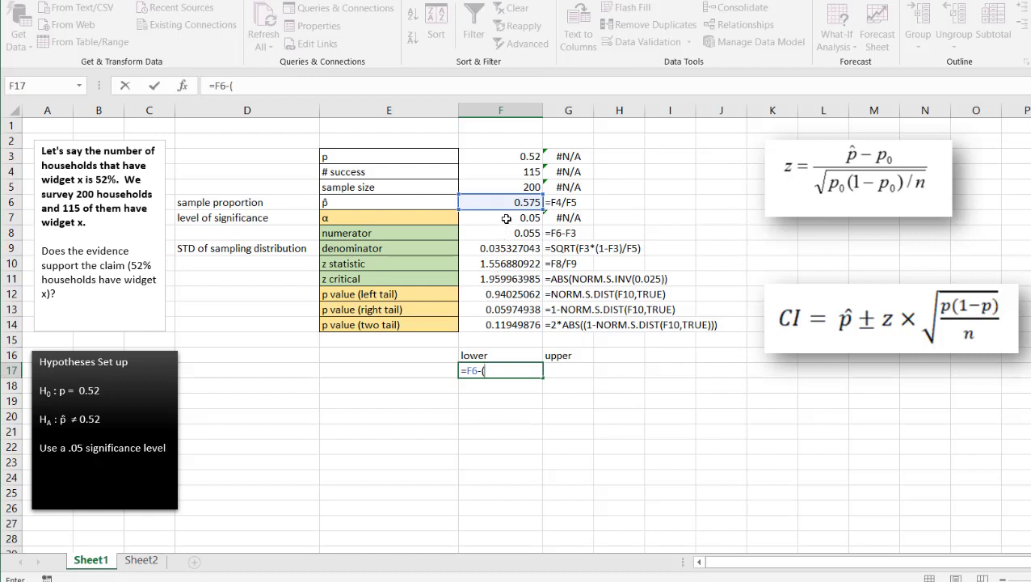
left_click(496, 279)
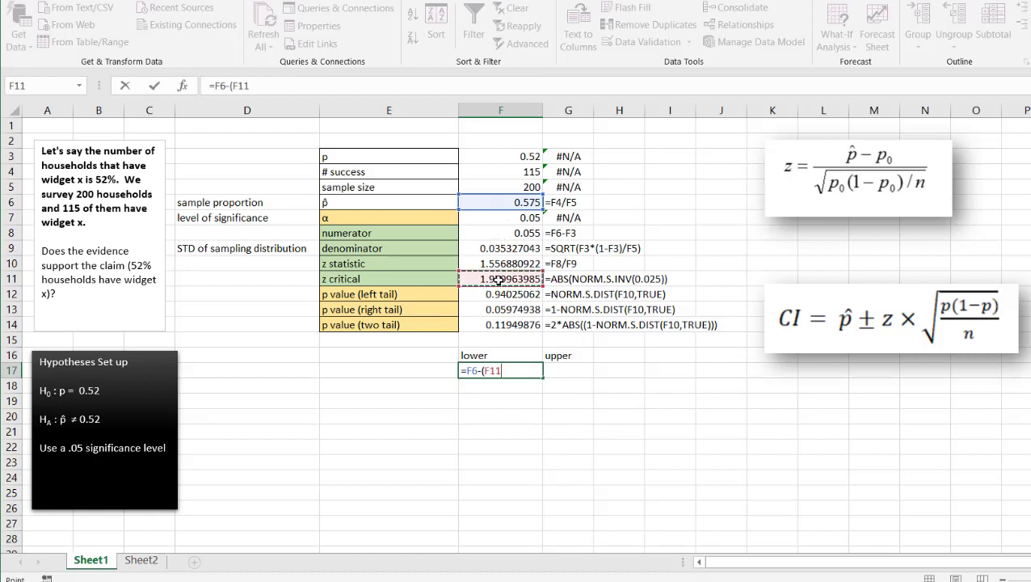
type("*")
left_click(498, 249)
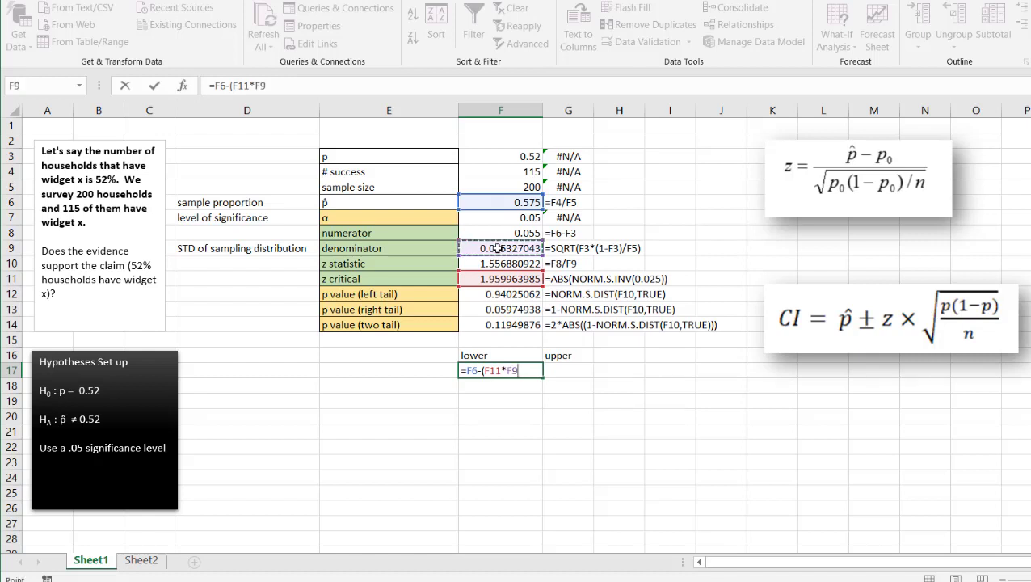
type(")")
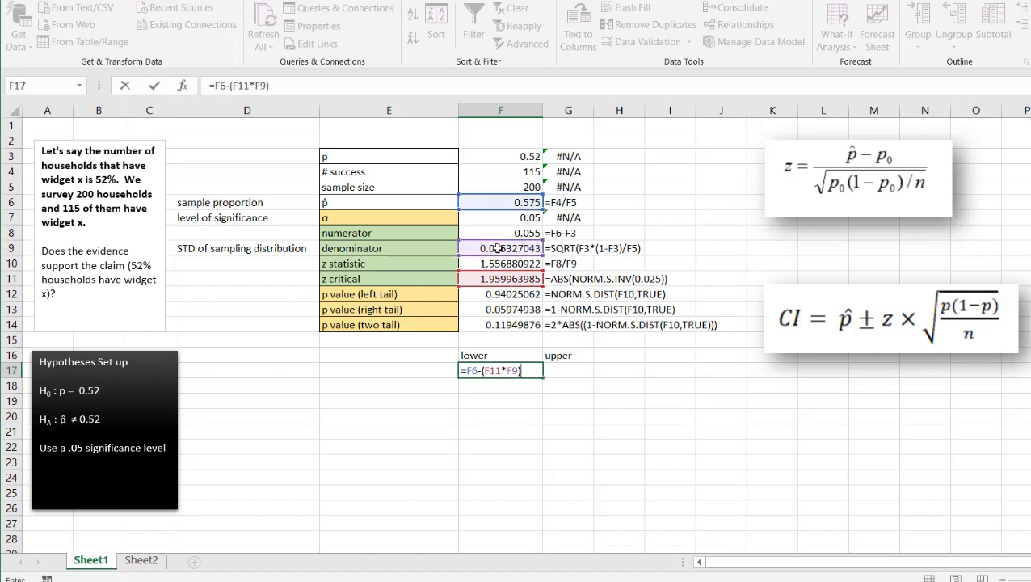
key("Return")
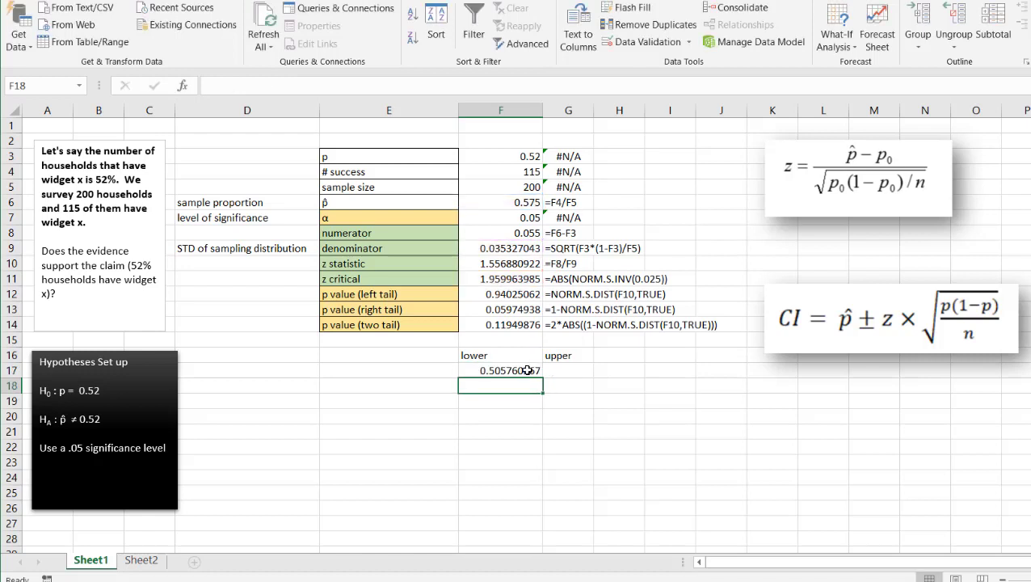
left_click(496, 371)
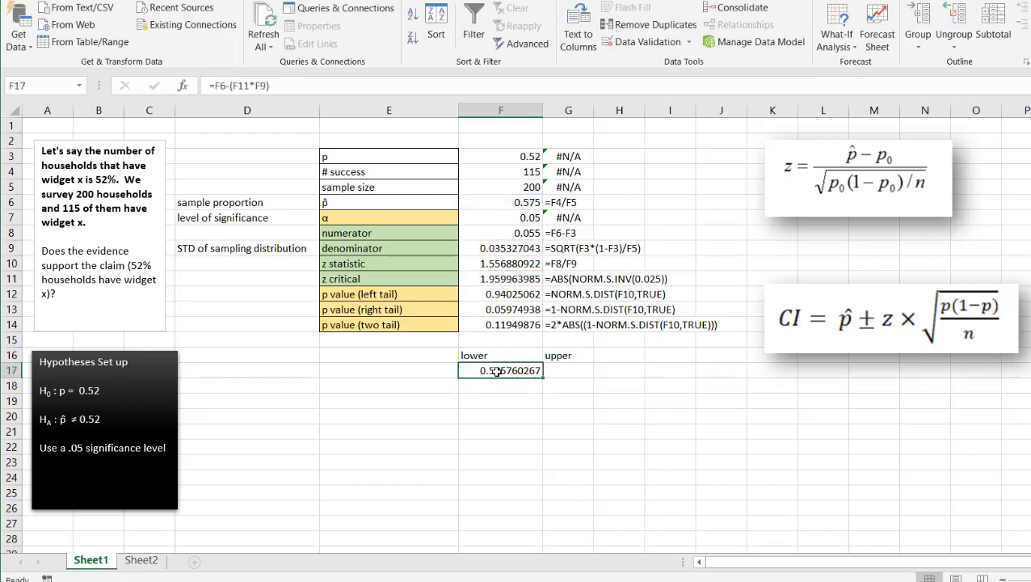
Calculate the confidence interval's upper limit in G17 from the sample proportion, z critical and denominator, =F6+(F11*F9)
left_click(565, 369)
type("=")
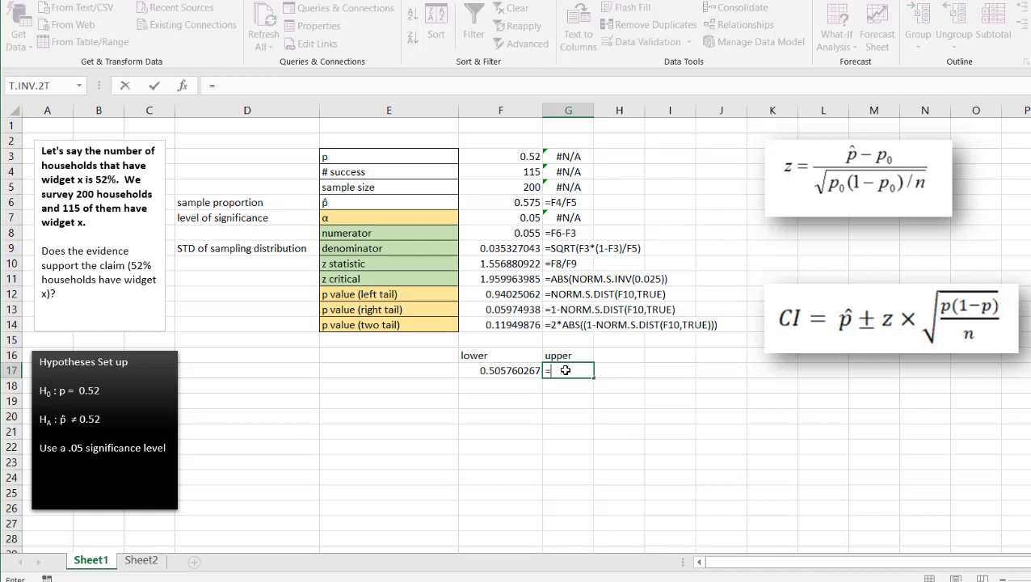
left_click(494, 198)
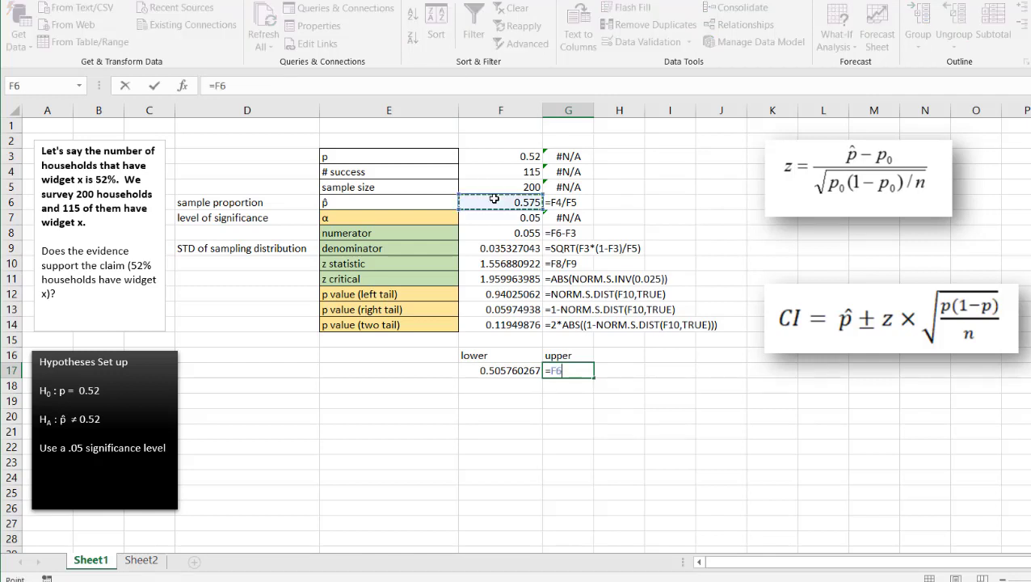
type("+")
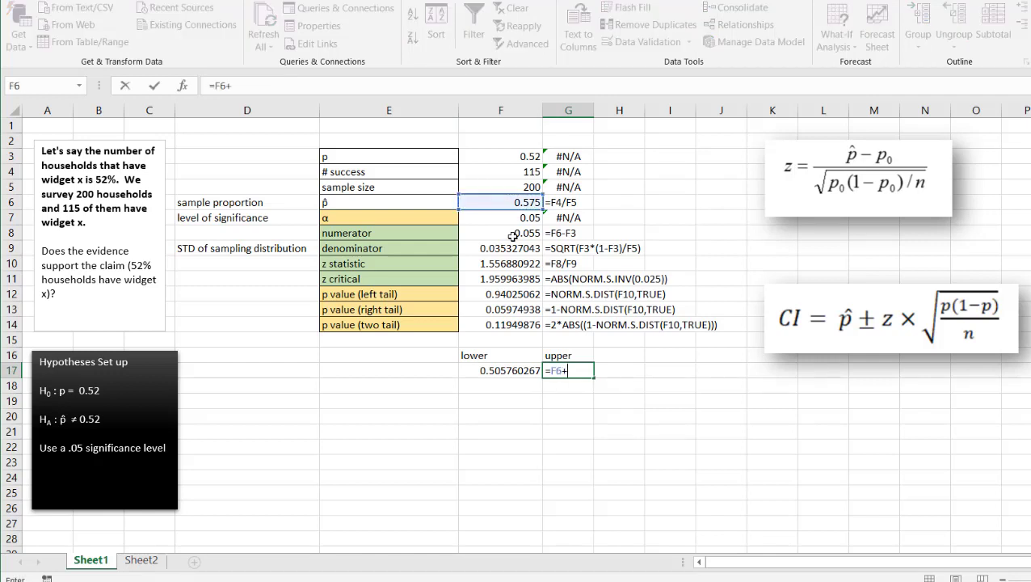
type("(")
left_click(504, 279)
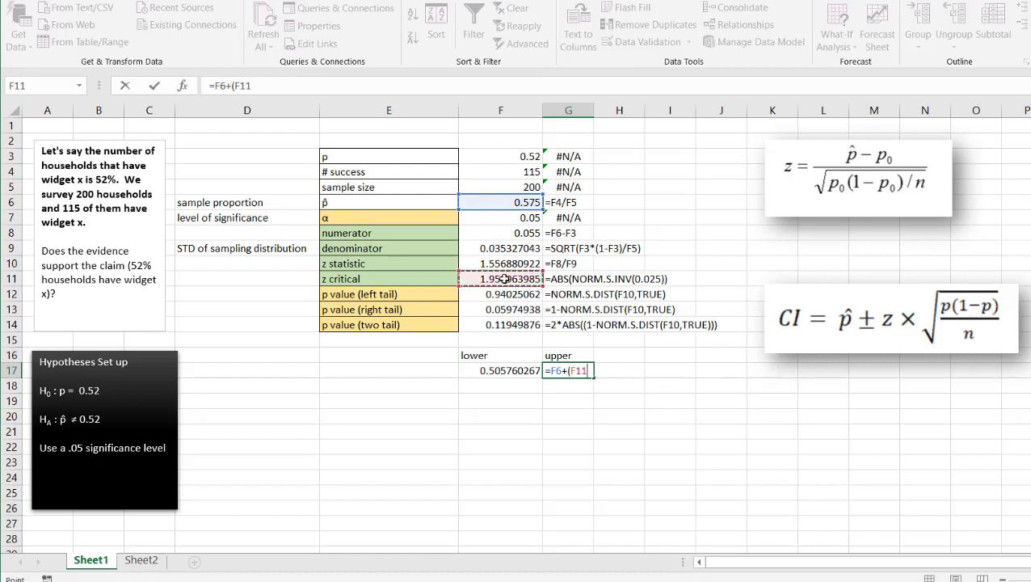
type("*")
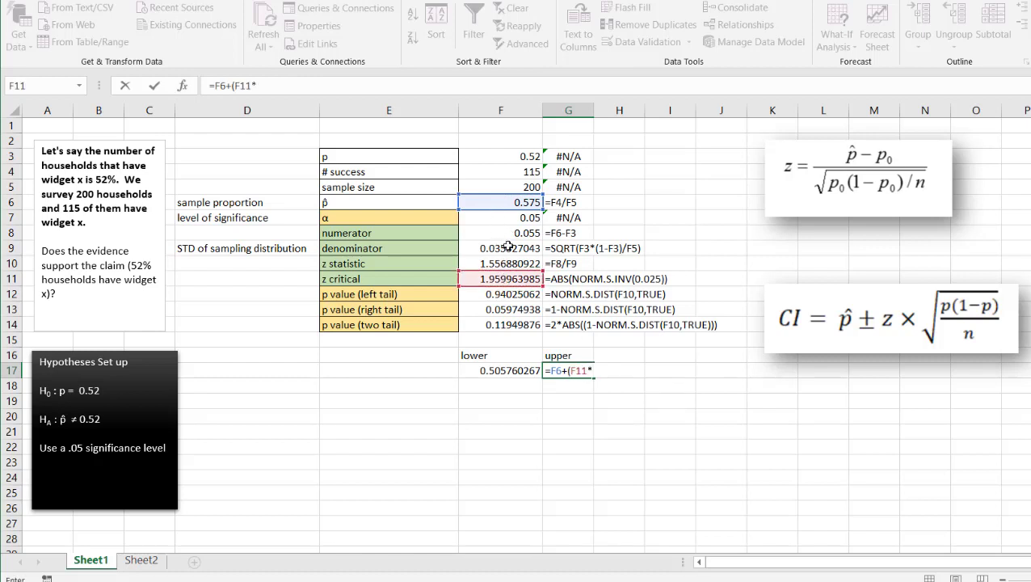
left_click(504, 251)
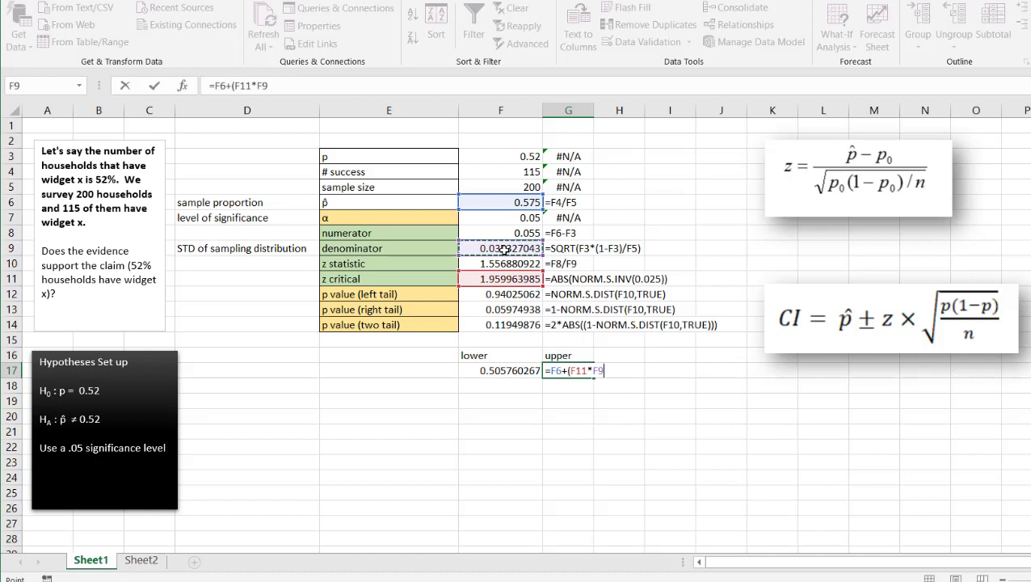
type(")")
key("Return")
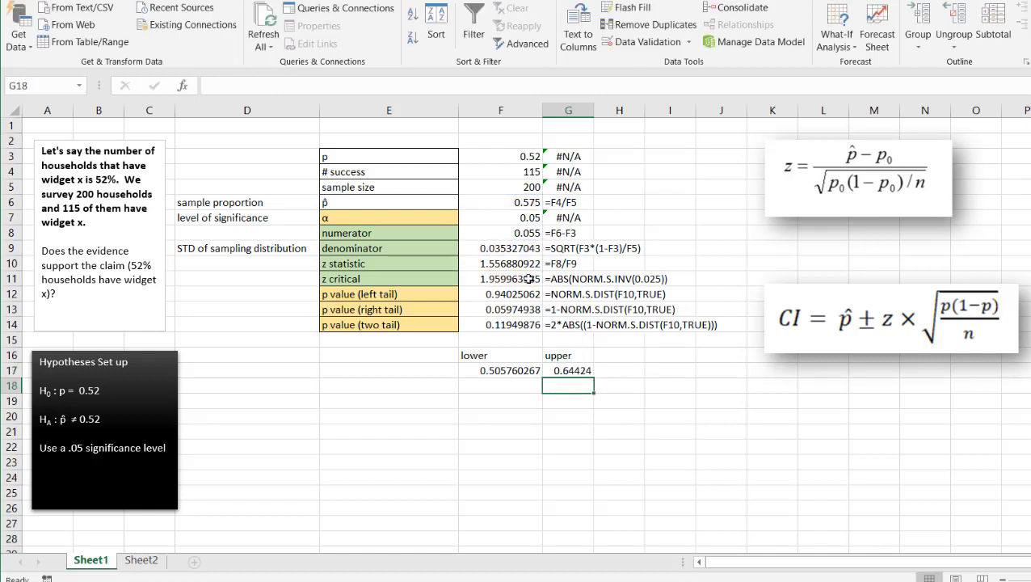
Review the denominator formula in F9 and the lower and upper limit formulas in F17 and G17
key("Left")
key("Up")
key("Up")
key("Up")
key("Up")
key("Up")
key("Up")
key("Up")
key("Up")
key("Up")
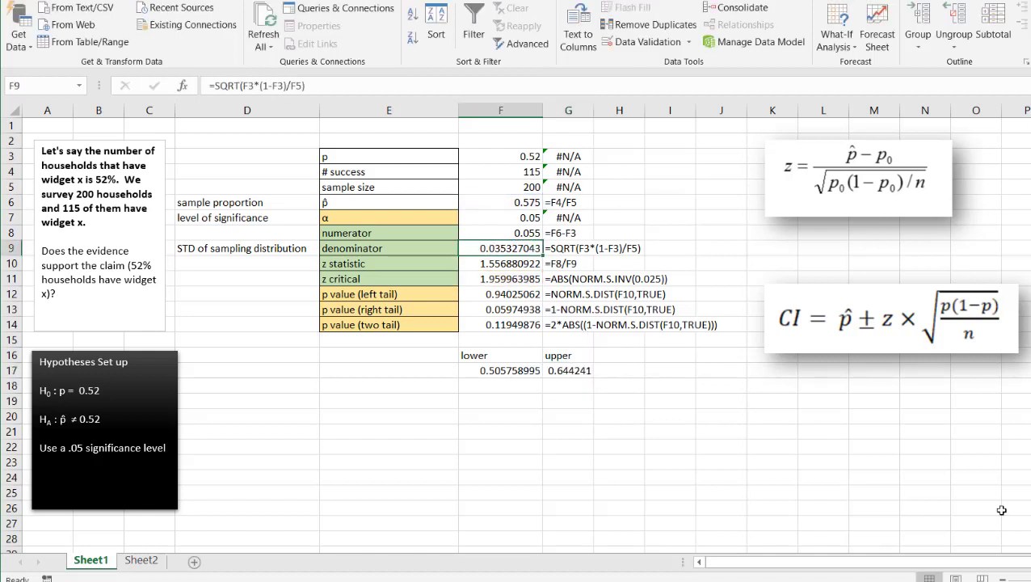
left_click(501, 371)
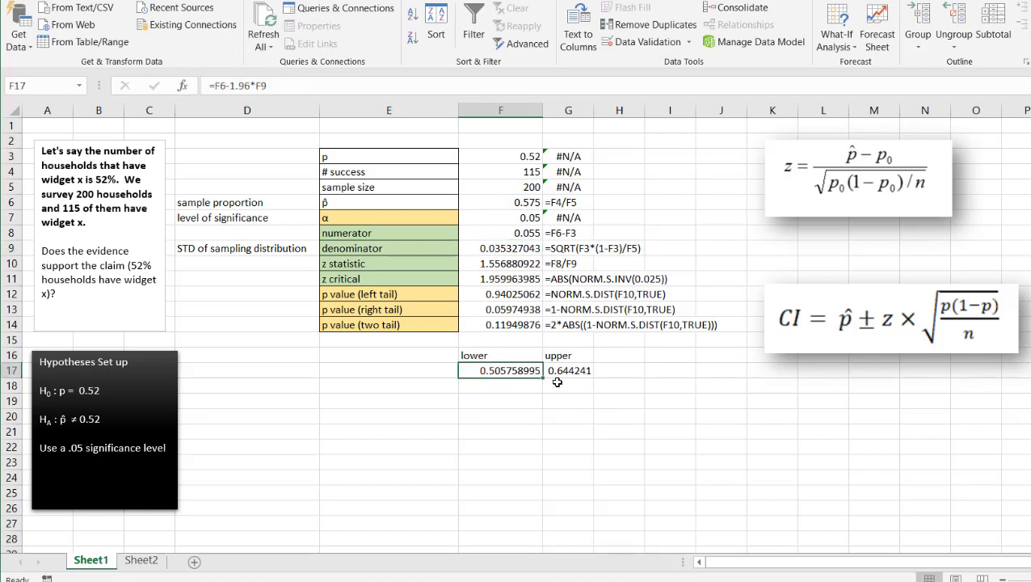
left_click(559, 378)
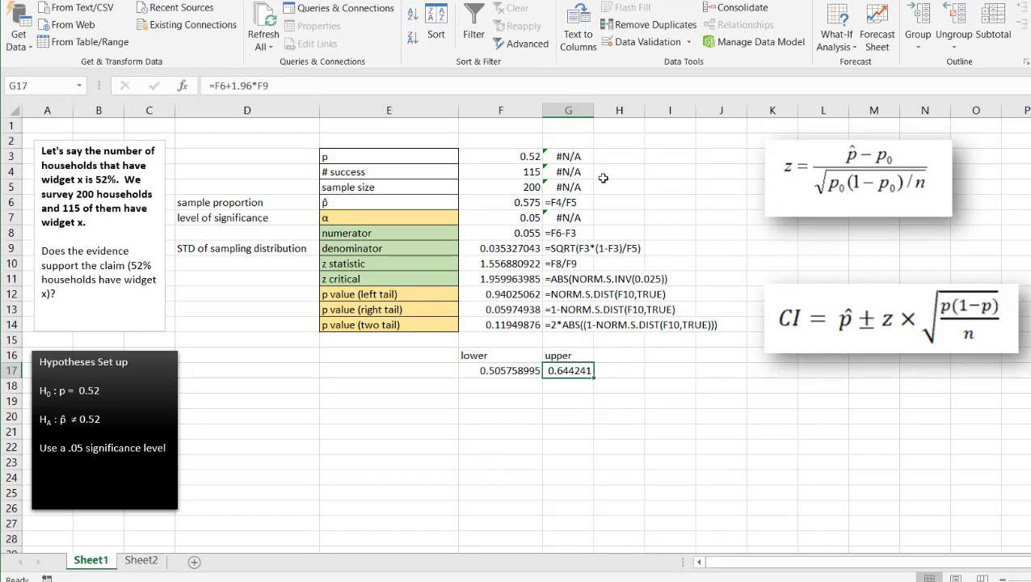
Switch to the browser, open the Online Stat Book normal distribution calculator and choose the Outside area option
key("alt+Tab")
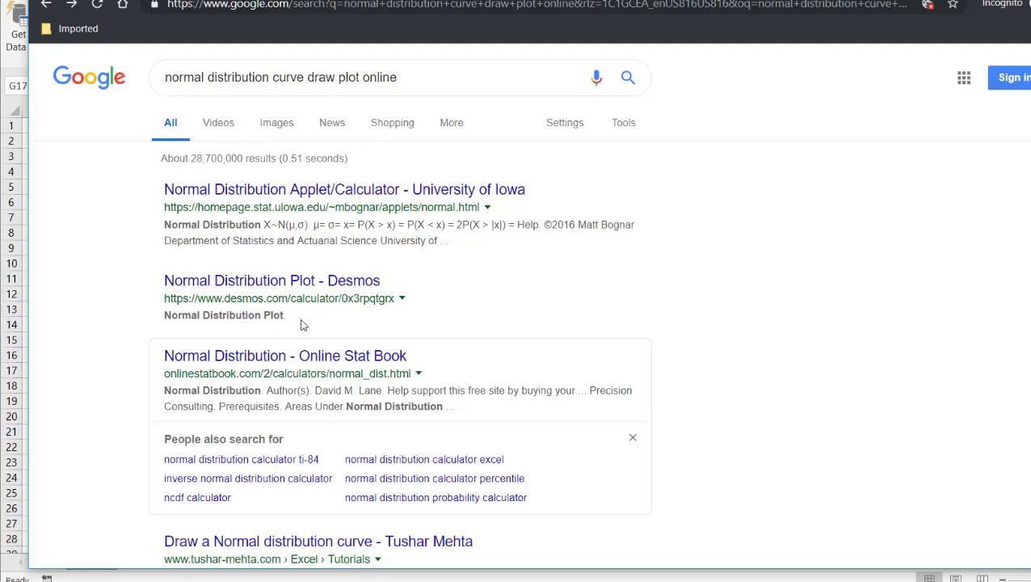
left_click(244, 360)
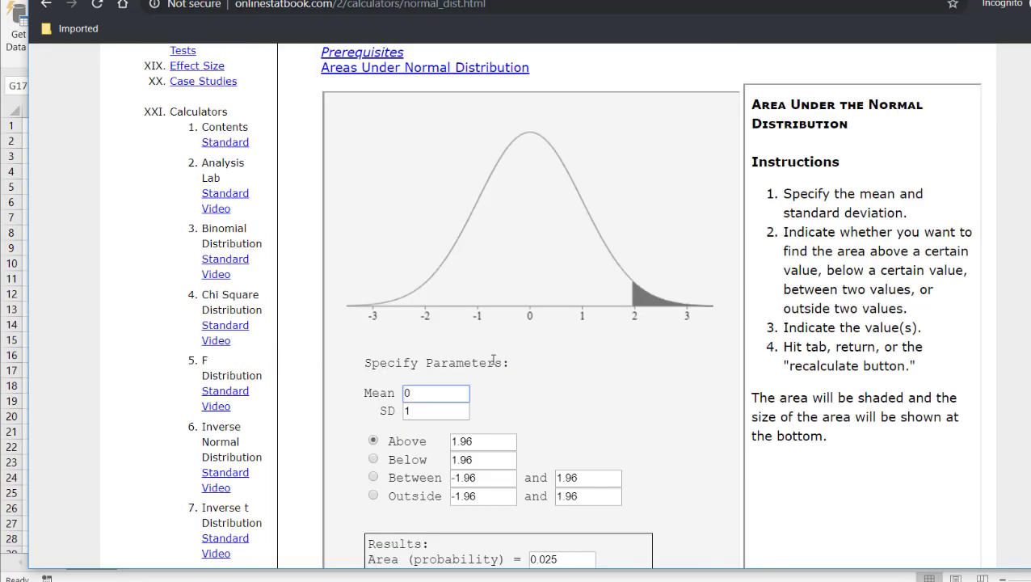
scroll(973, 344, "down", 1)
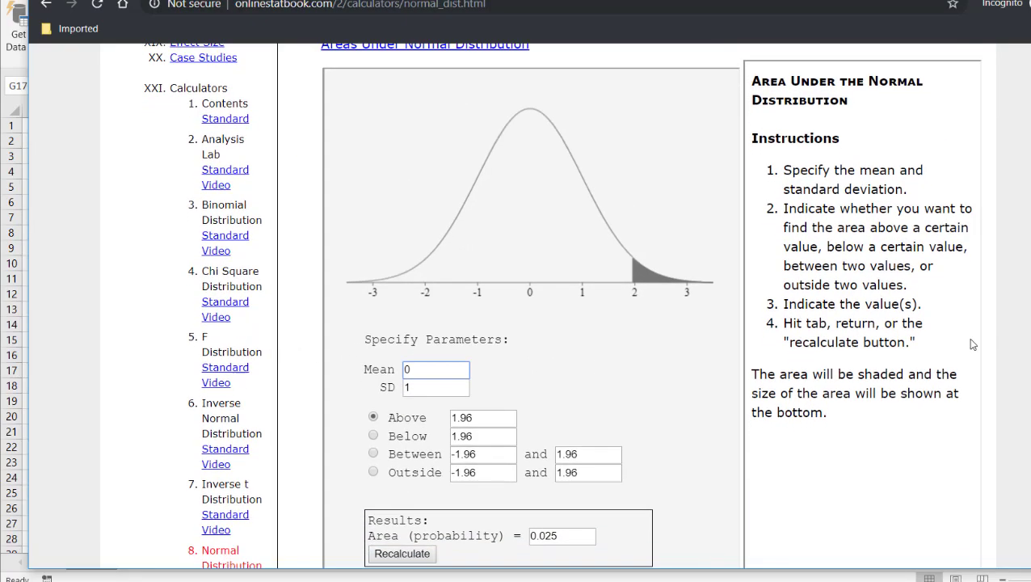
left_click(373, 473)
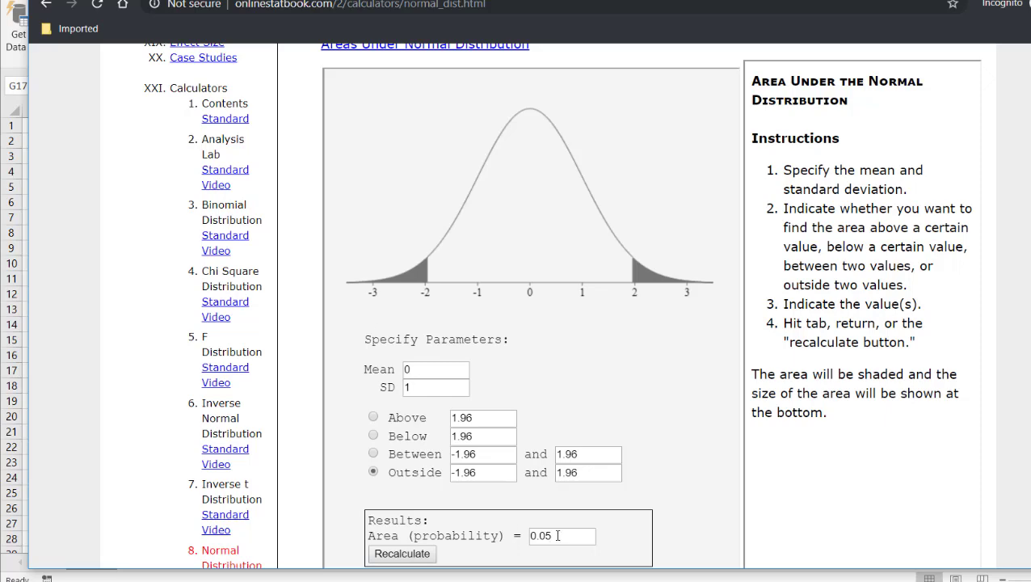
Copy the lower limit from F17 in Excel into the browser calculator as the first Outside value, 0.505758
key("alt+Tab")
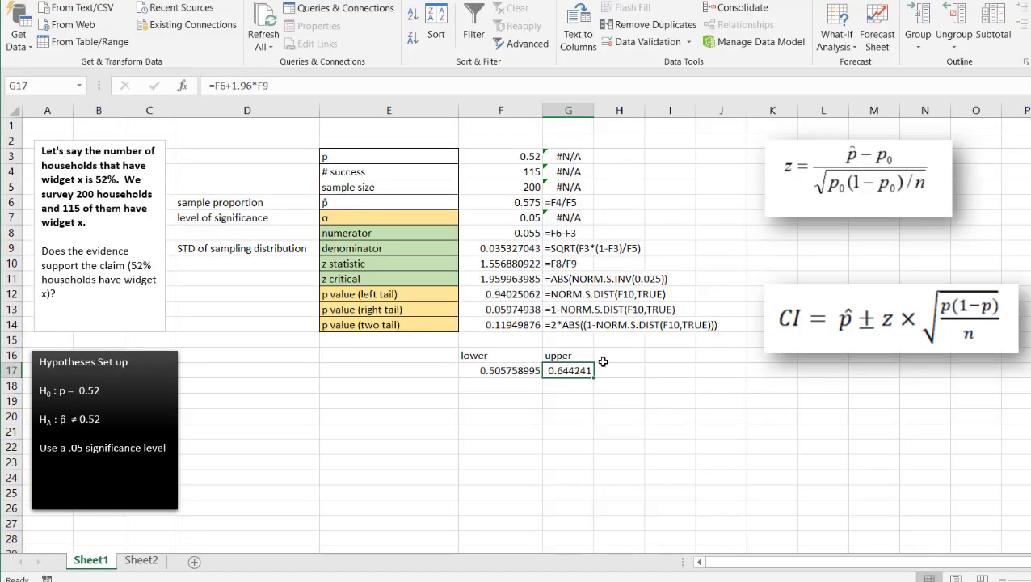
left_click(503, 370)
key("ctrl+c")
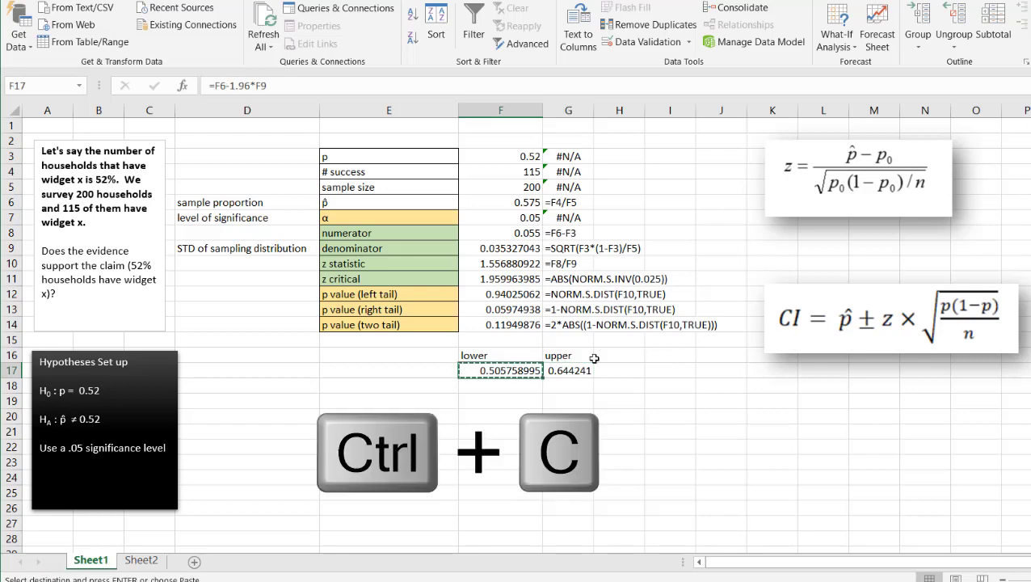
key("alt+Tab")
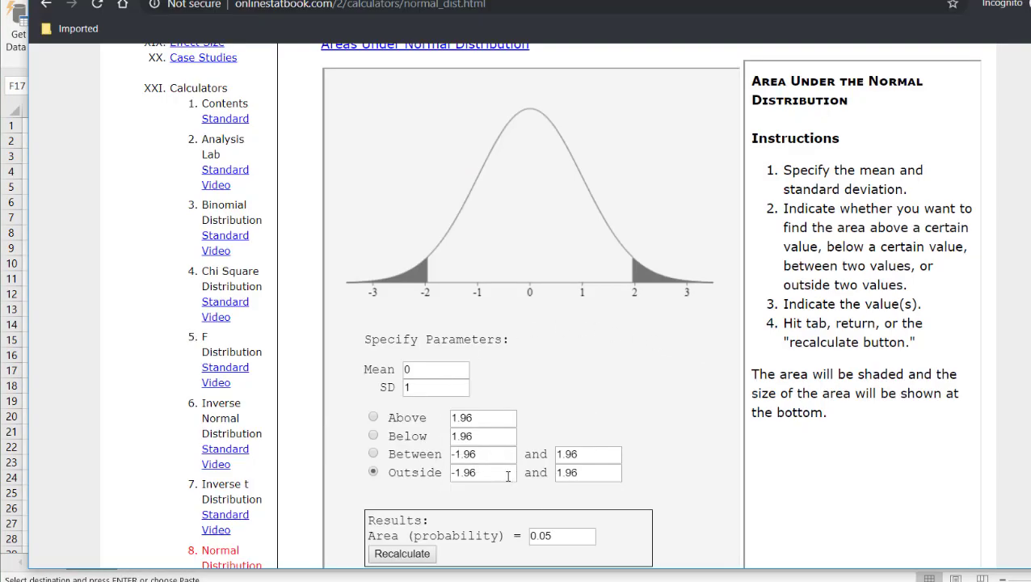
left_click_drag(483, 472, 442, 475)
key("ctrl+v")
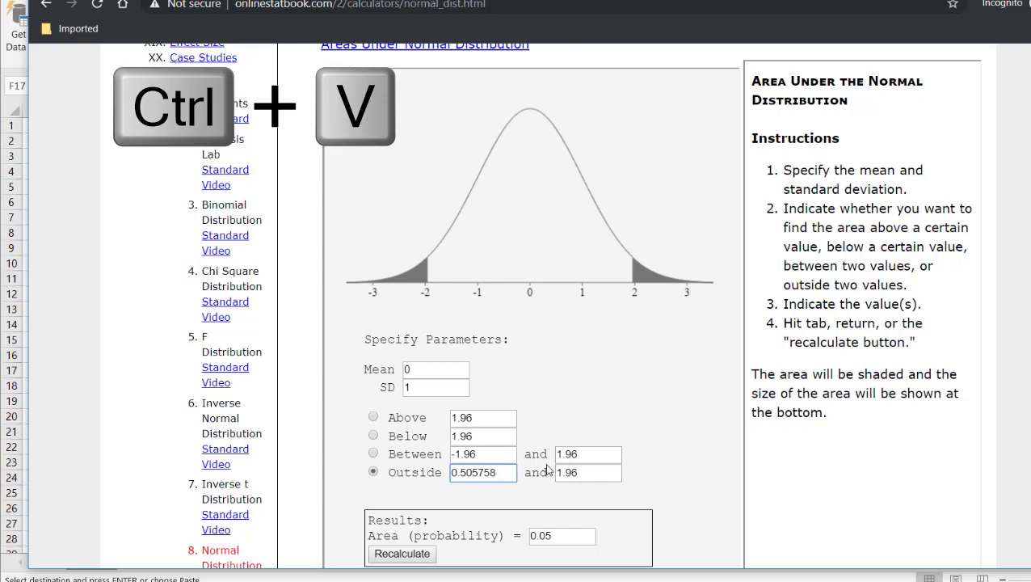
Copy the upper limit from G17 in Excel into the browser calculator as the second Outside value, 0.644241
key("alt+Tab")
left_click(572, 373)
key("ctrl+c")
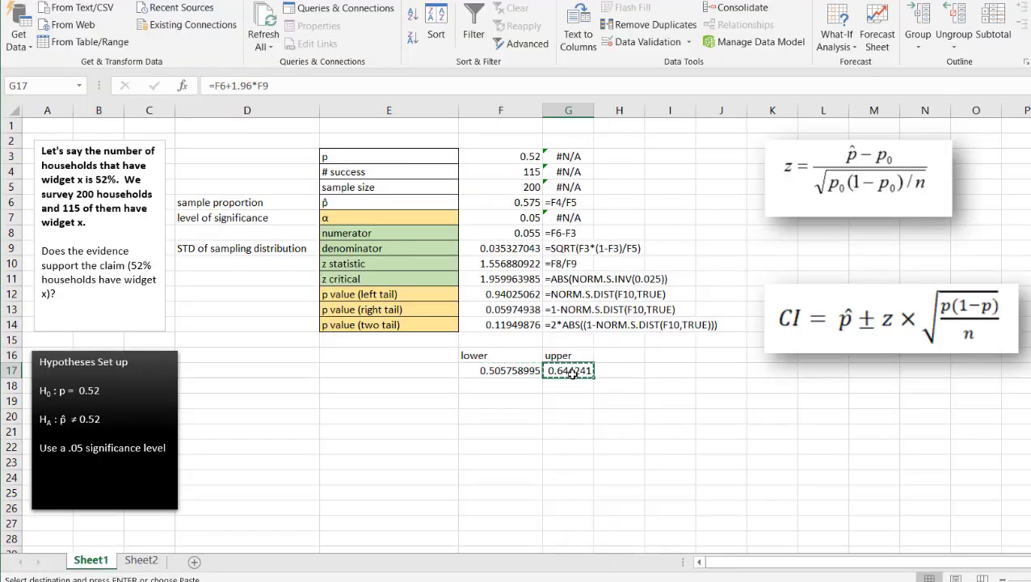
key("alt+Tab")
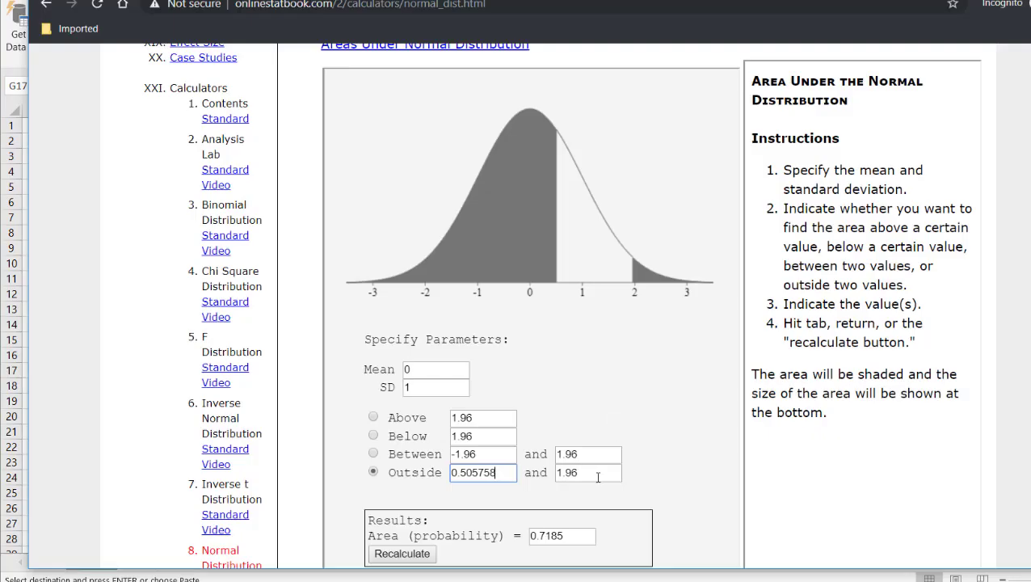
double_click(598, 478)
key("ctrl+v")
Copy the sample proportion from F6 in Excel into the browser calculator's Mean, 0.575
key("alt+Tab")
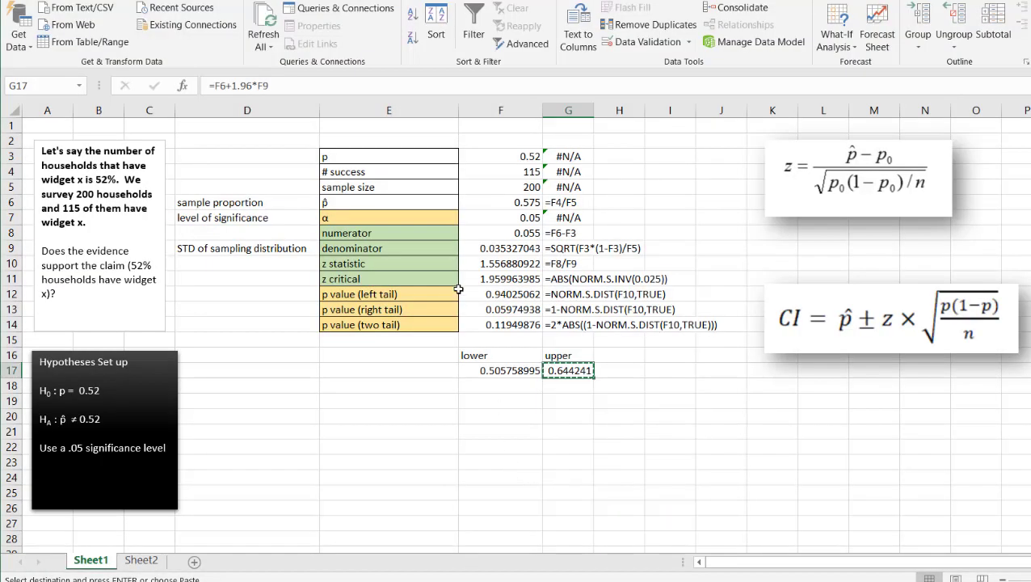
left_click(500, 201)
key("alt+Tab")
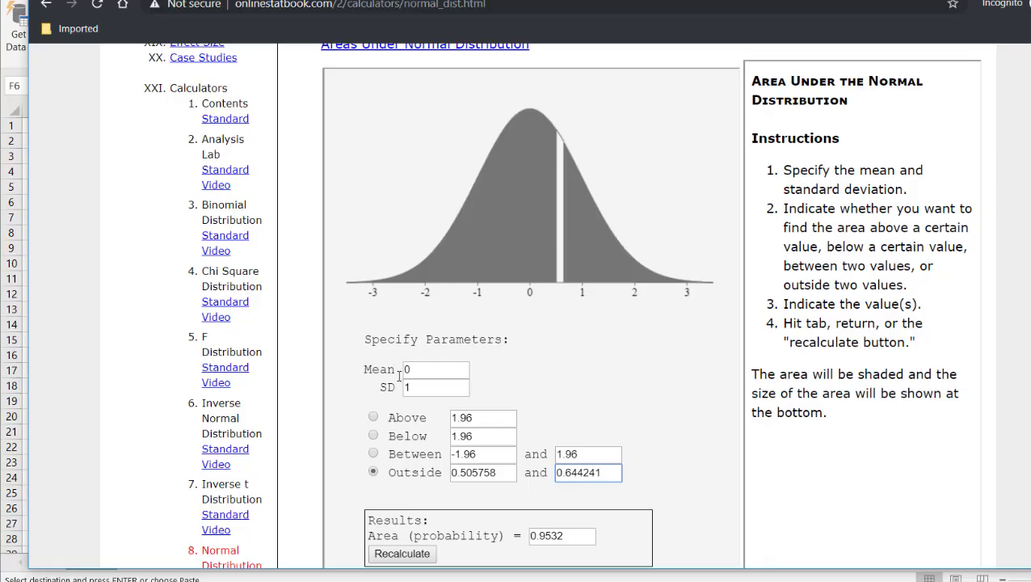
double_click(422, 370)
key("ctrl+v")
Copy the sampling distribution's standard deviation from F9 in Excel into the browser calculator's SD, 0.035327, and recalculate the area
key("alt+Tab")
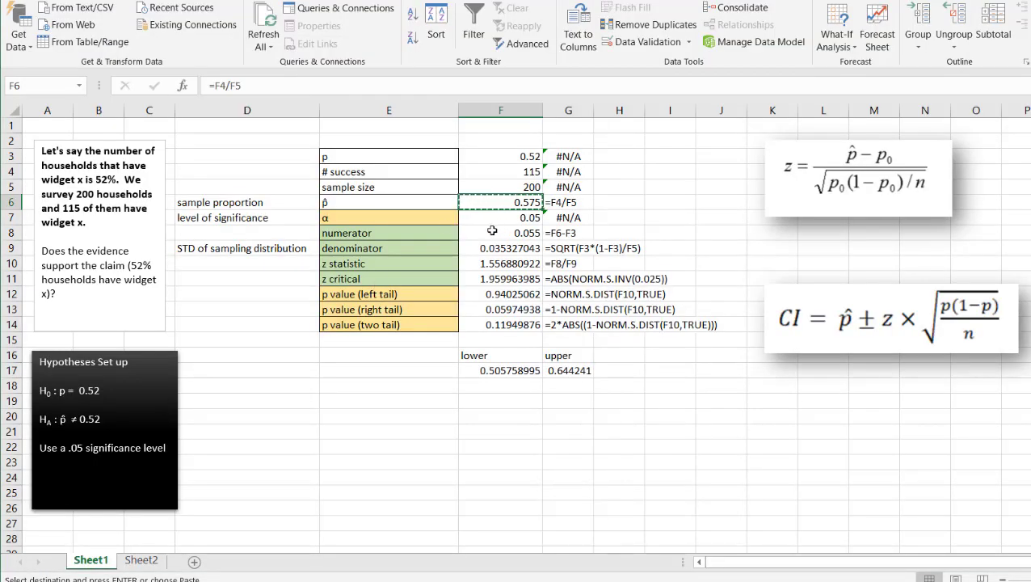
left_click(534, 247)
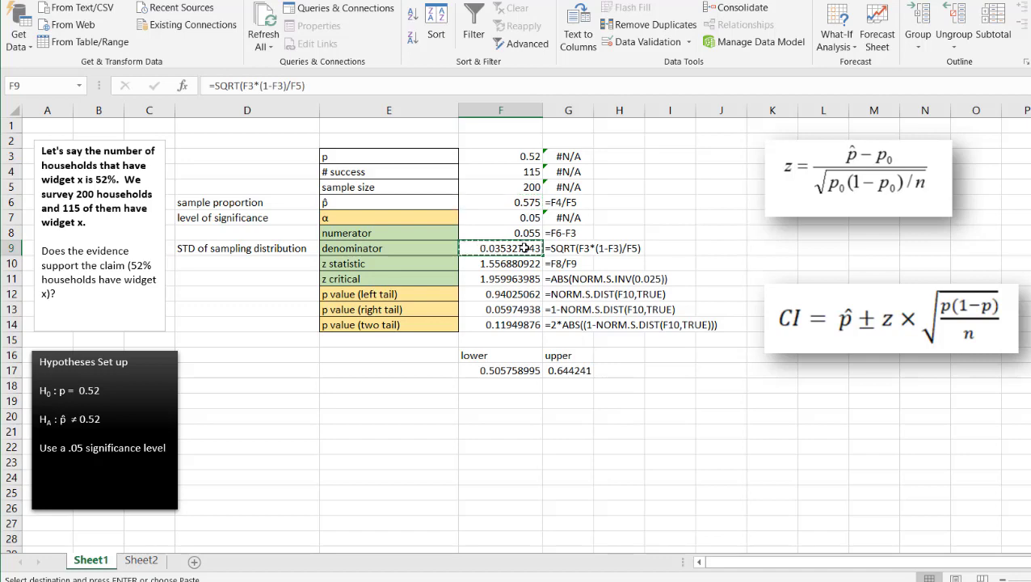
key("alt+Tab")
double_click(416, 388)
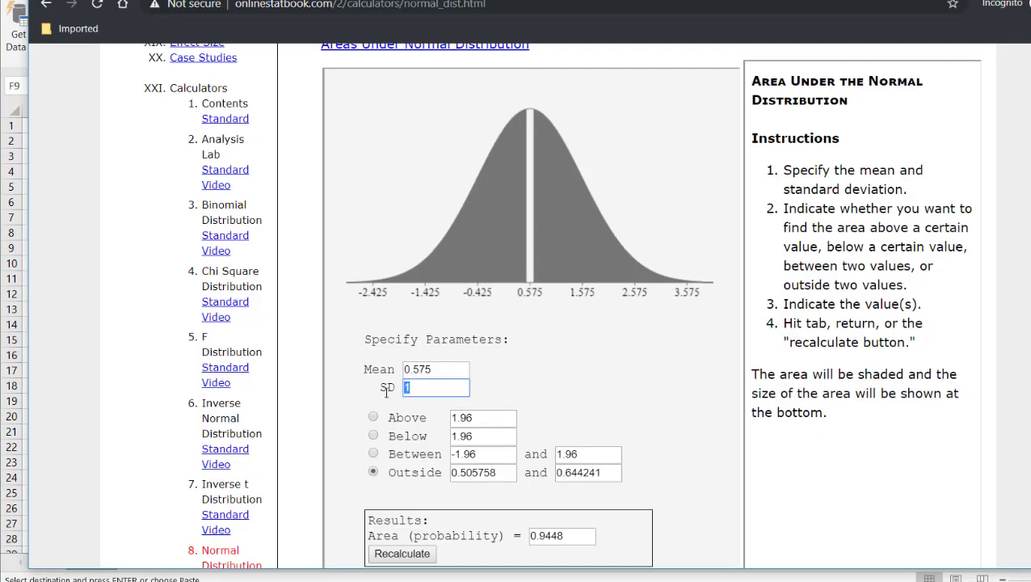
key("ctrl+v")
scroll(577, 368, "down", 1)
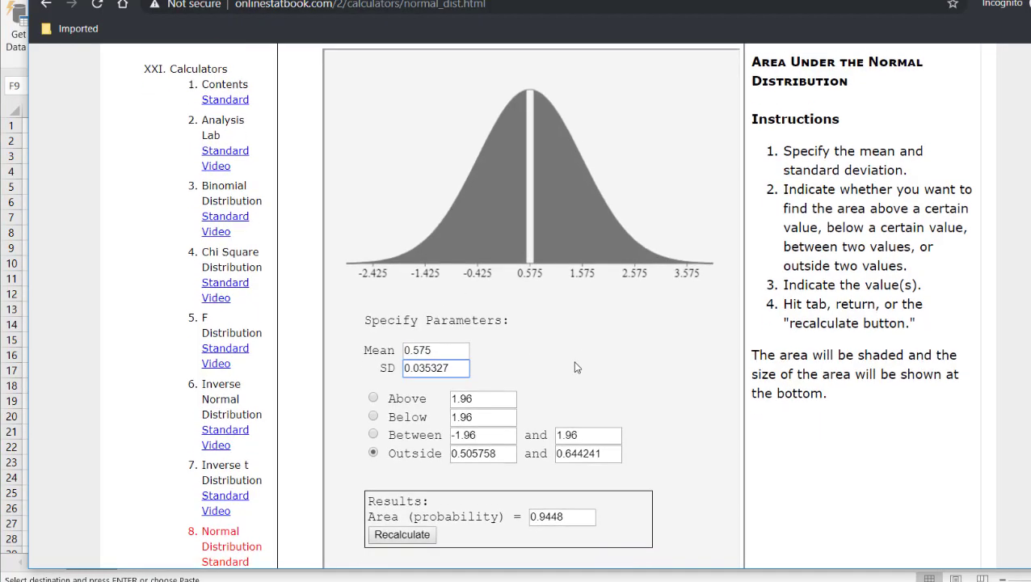
left_click(398, 501)
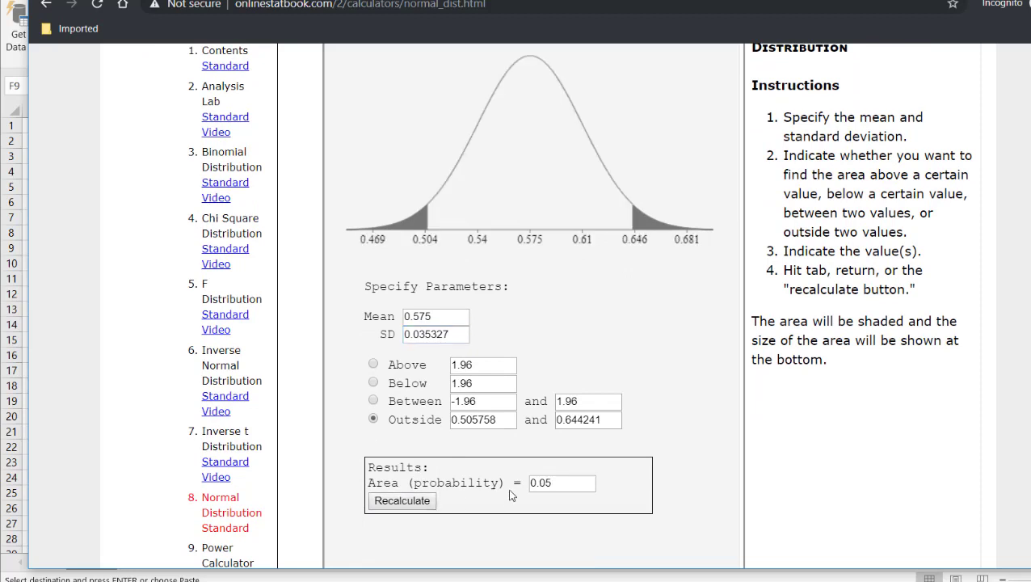
Check the area probability result in the browser calculator and return to the worksheet in Excel
left_click_drag(559, 483, 519, 482)
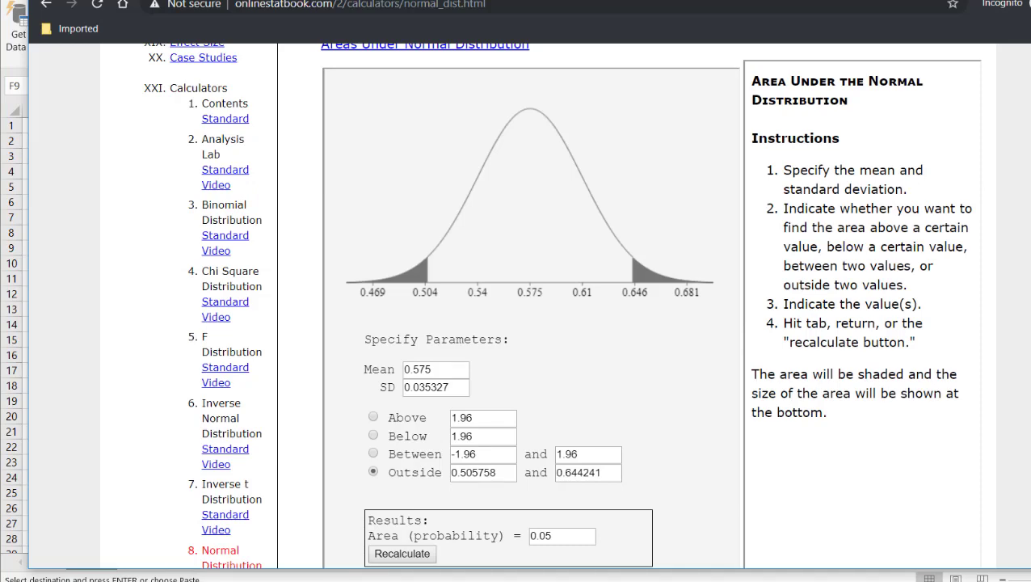
key("alt+Tab")
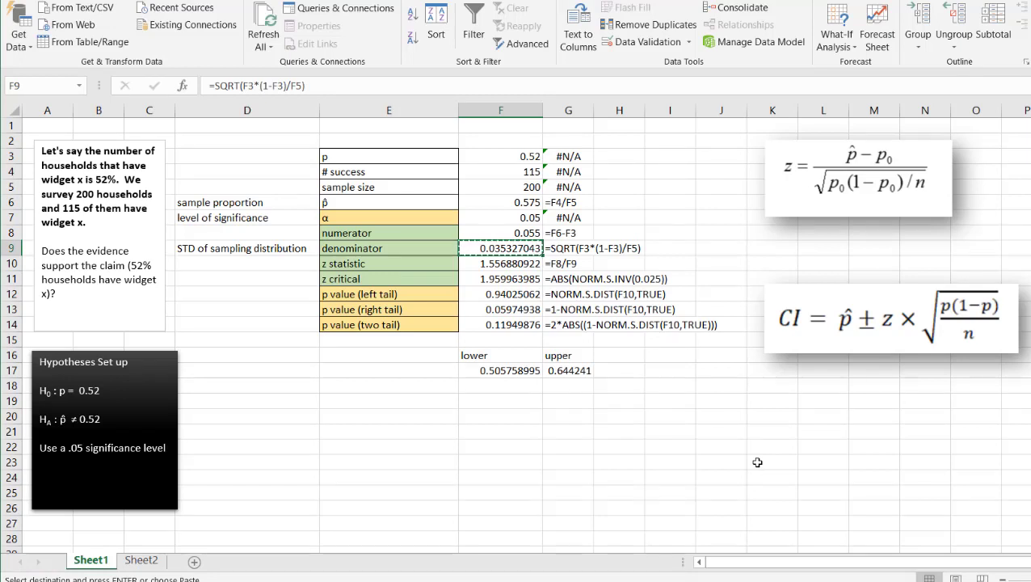
left_click(710, 452)
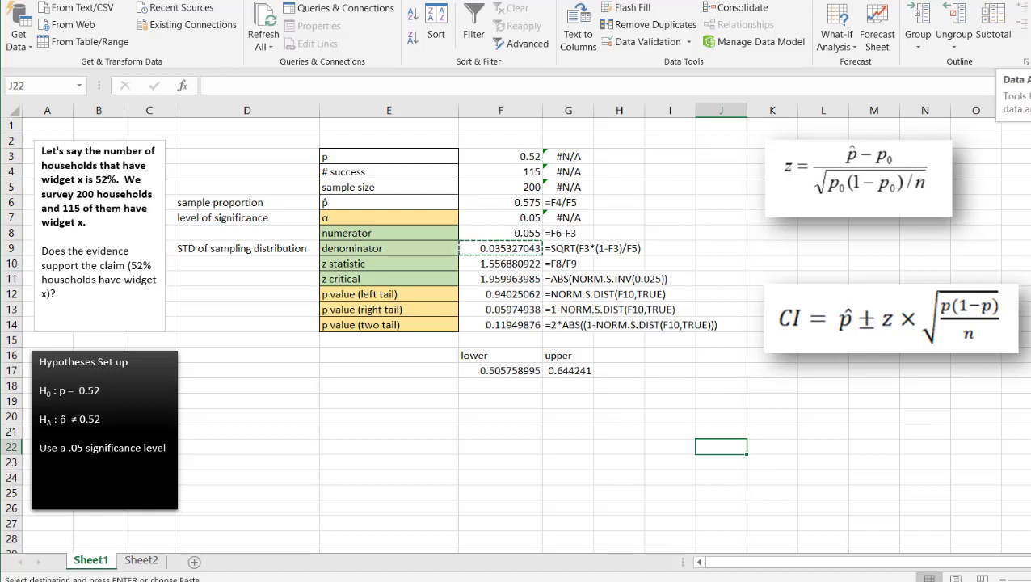
Look through the available Data Analysis tools and close the list without running any of them
left_click(1027, 32)
left_click_drag(631, 326, 631, 362)
left_click(676, 294)
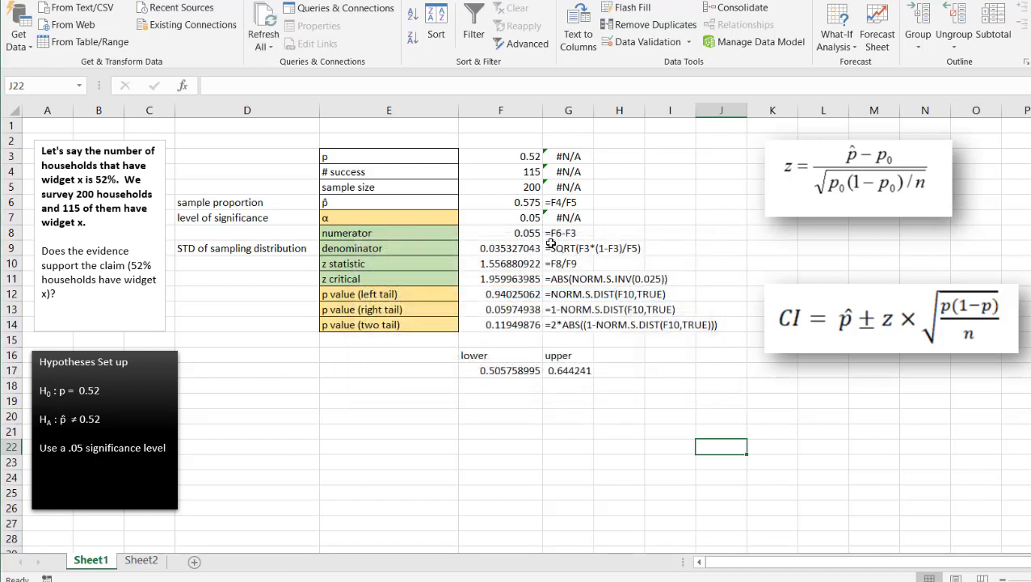
Review the z-test row labels in column E and the z statistic formula in F10
left_click_drag(407, 158, 400, 325)
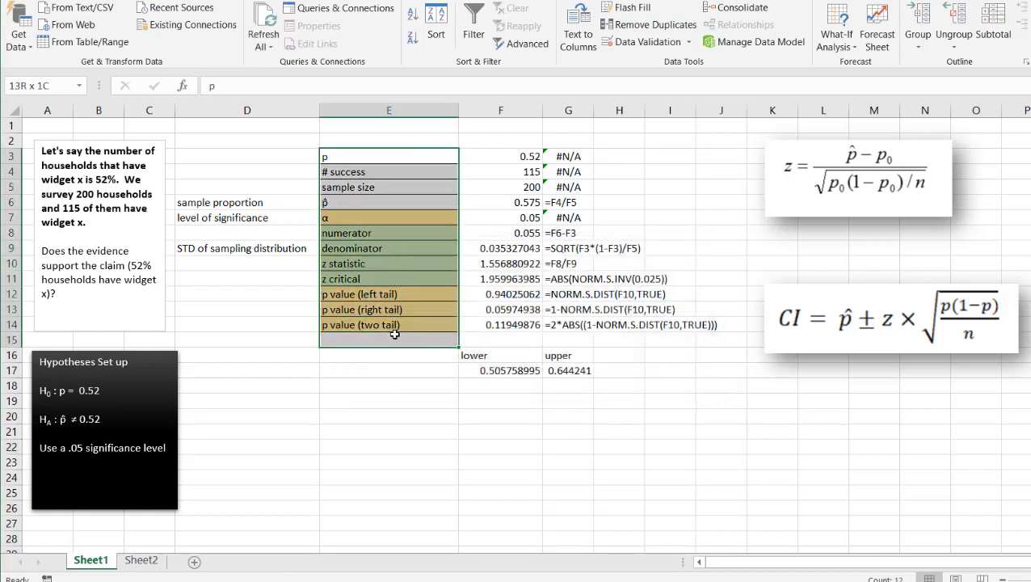
left_click(511, 264)
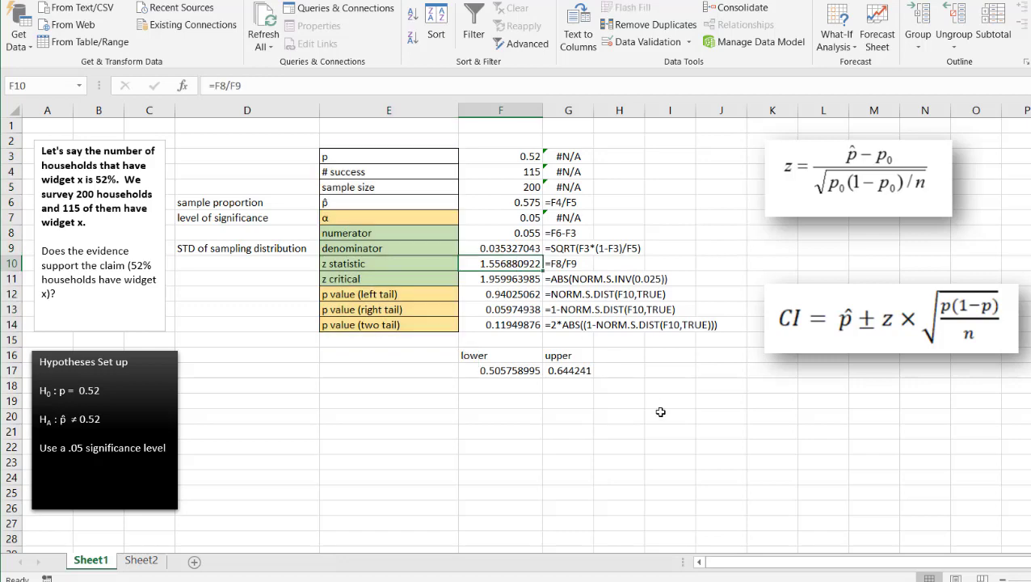